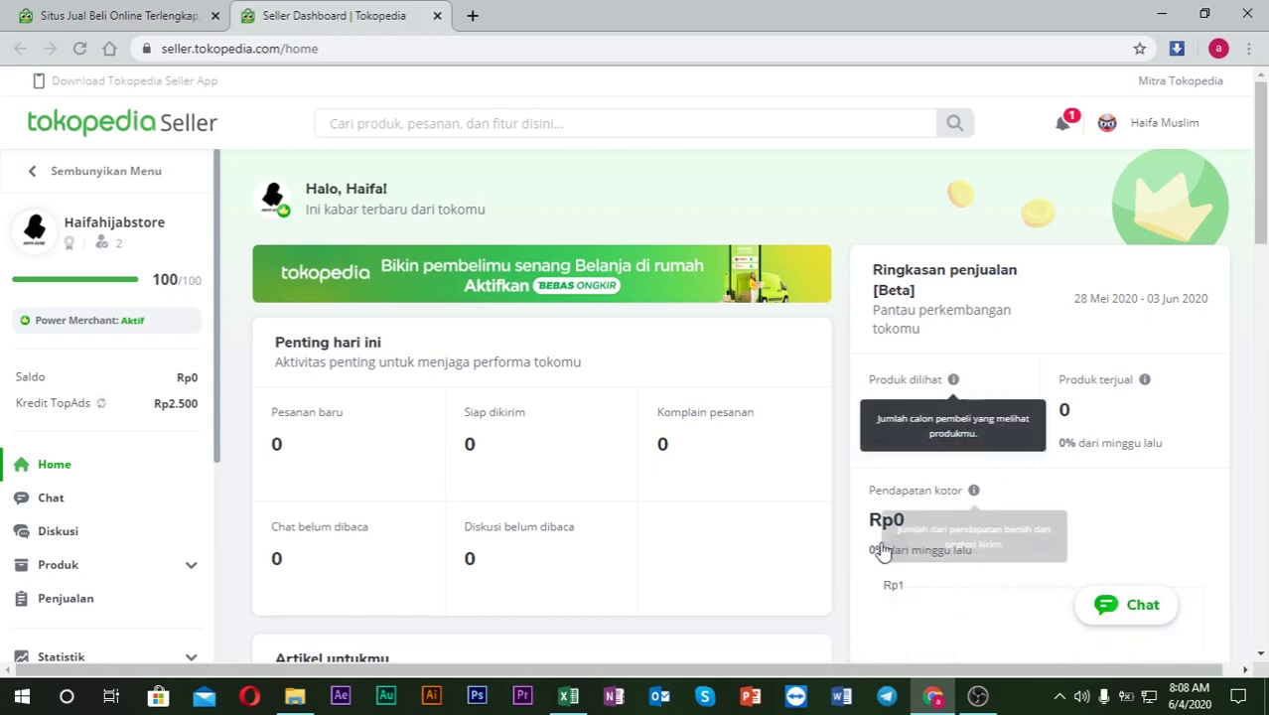
Step: Switch to Excel and bring up the DATA DROPSHIP FASHION MUSLIM workbook
{"action": "left_click", "coordinate": [568, 697]}
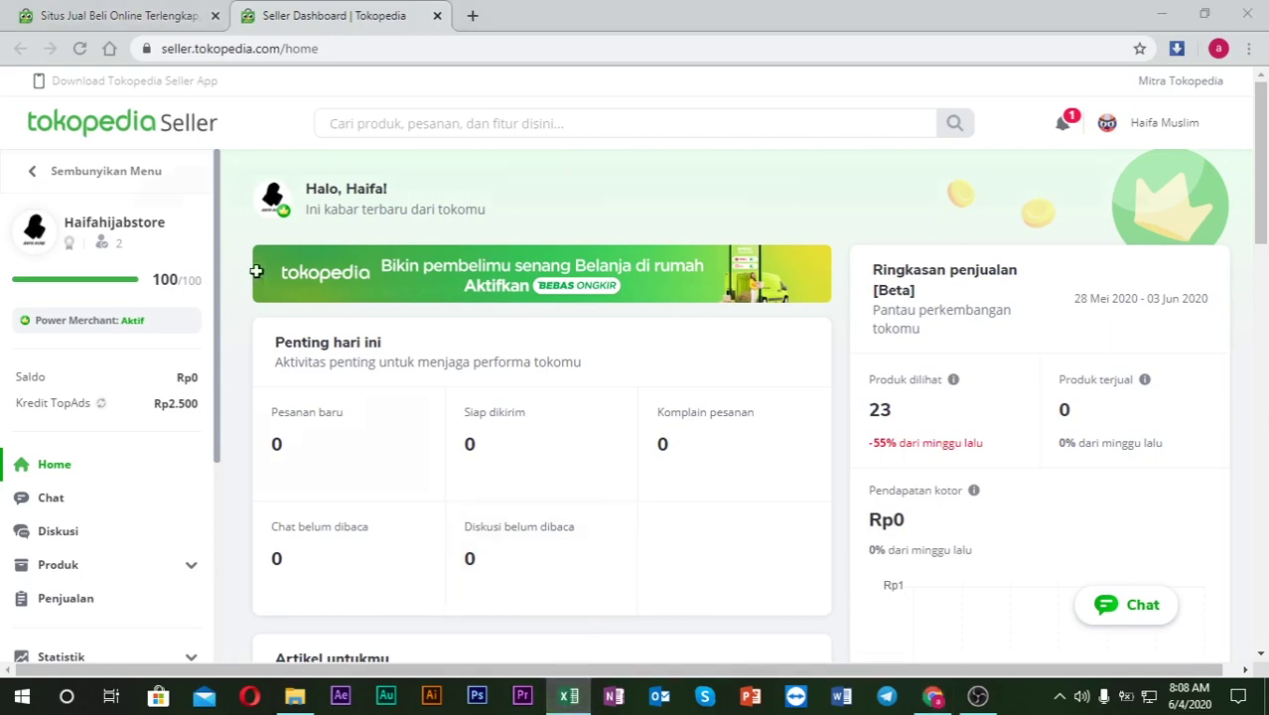
{"action": "left_click_drag", "start_coordinate": [184, 231], "coordinate": [456, 327]}
{"action": "scroll", "coordinate": [447, 330], "scroll_direction": "down", "scroll_amount": 1}
{"action": "left_click", "coordinate": [570, 581]}
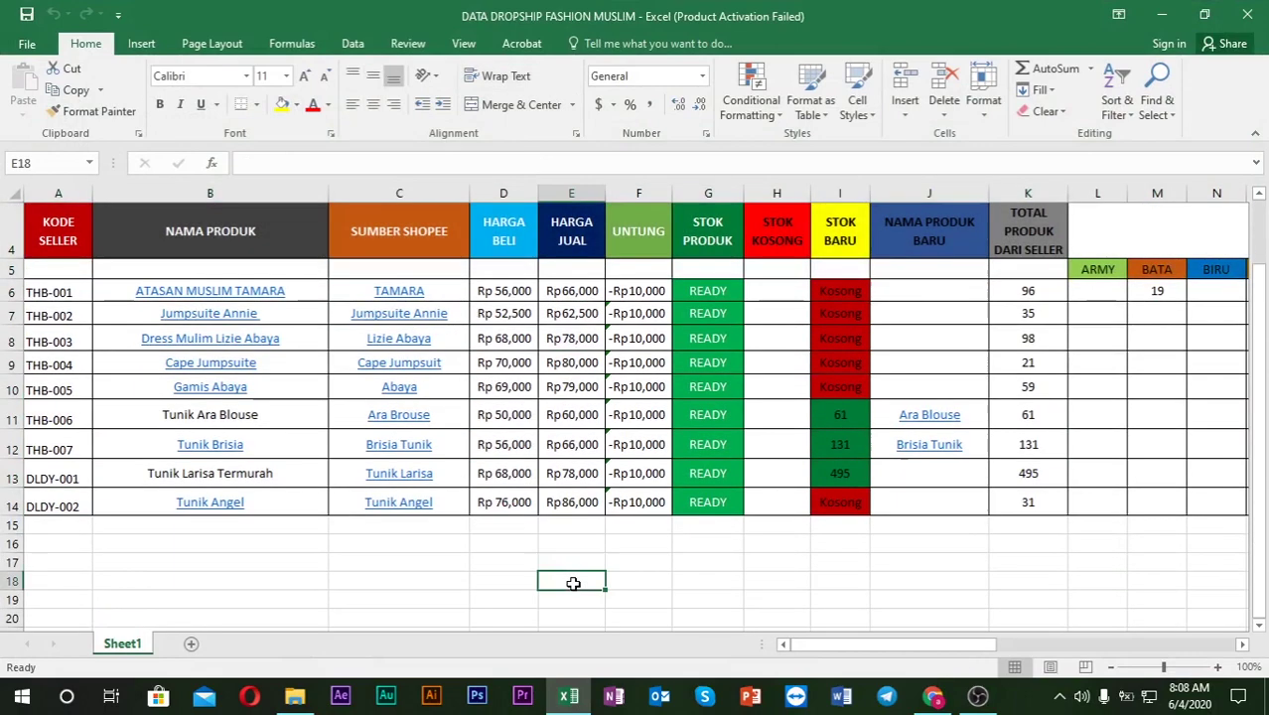
{"action": "key", "text": "Down"}
{"action": "key", "text": "Up"}
{"action": "key", "text": "Up"}
{"action": "key", "text": "Up"}
{"action": "key", "text": "Up"}
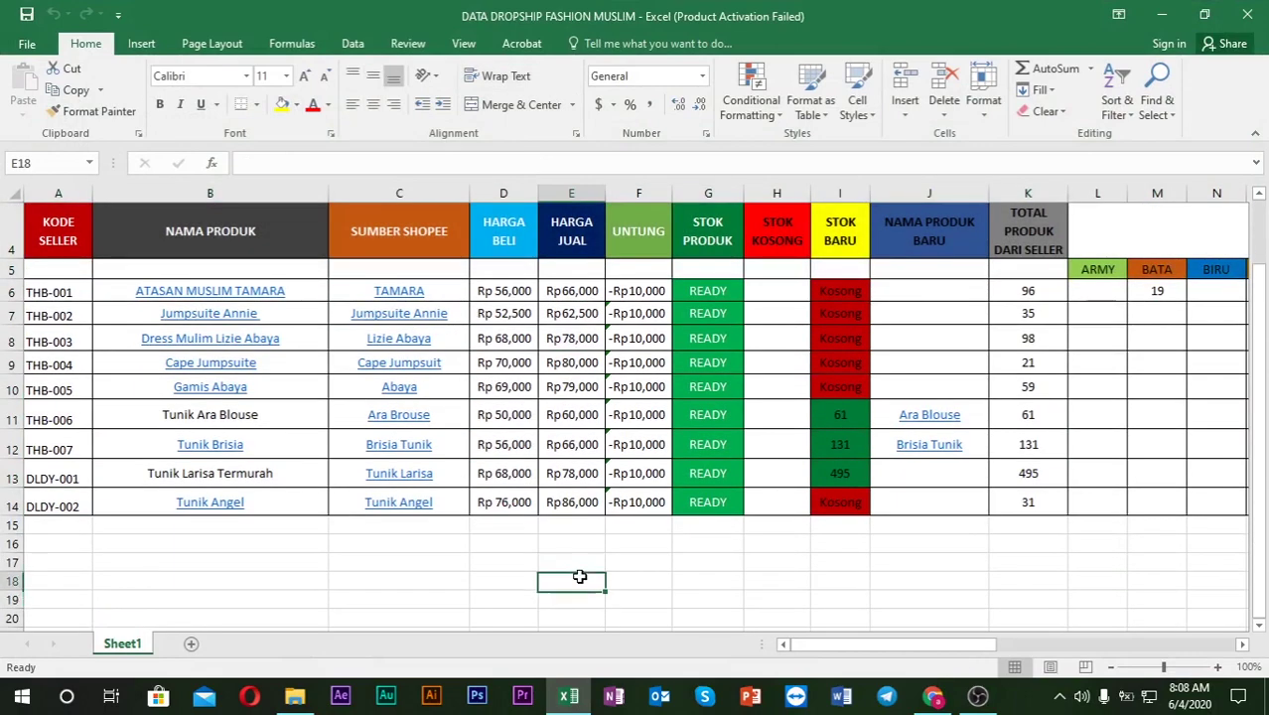
{"action": "key", "text": "Left"}
{"action": "key", "text": "Left"}
{"action": "key", "text": "Left"}
{"action": "key", "text": "Left"}
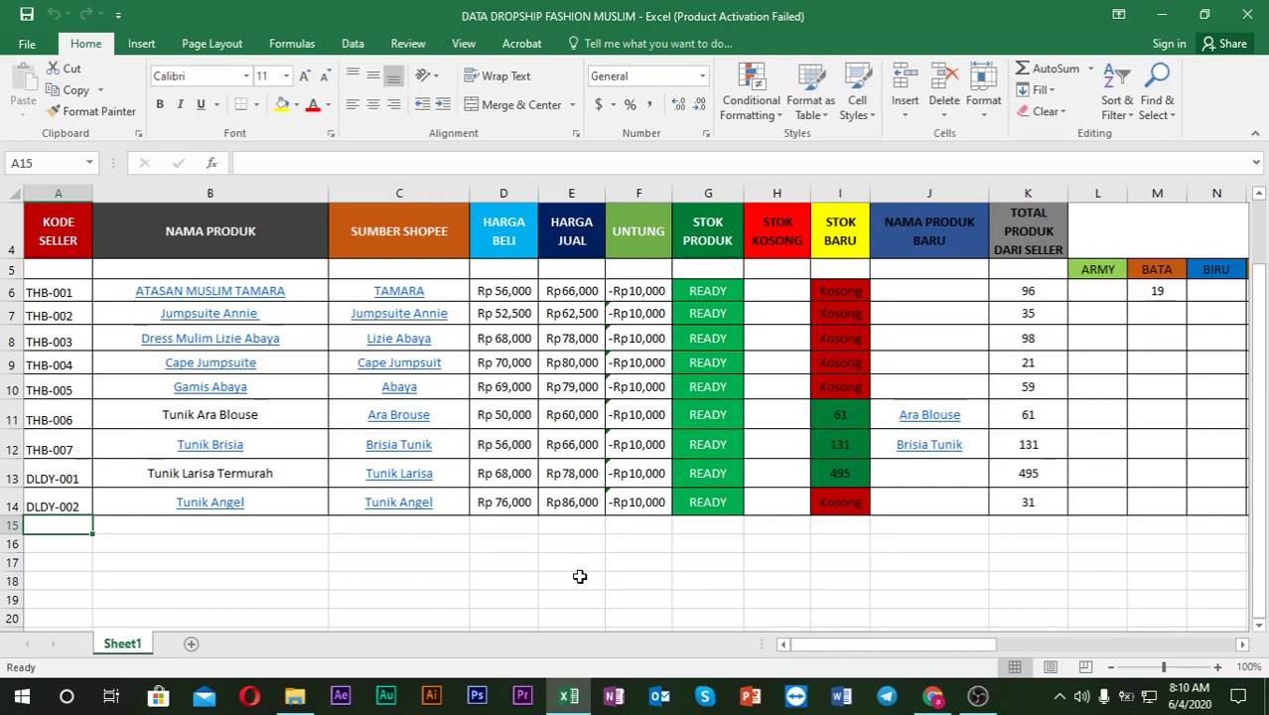
Step: Look at the sheet's title row and the Tokopedia seller dashboard in Chrome, and return to the Excel workbook
{"action": "left_click", "coordinate": [185, 243]}
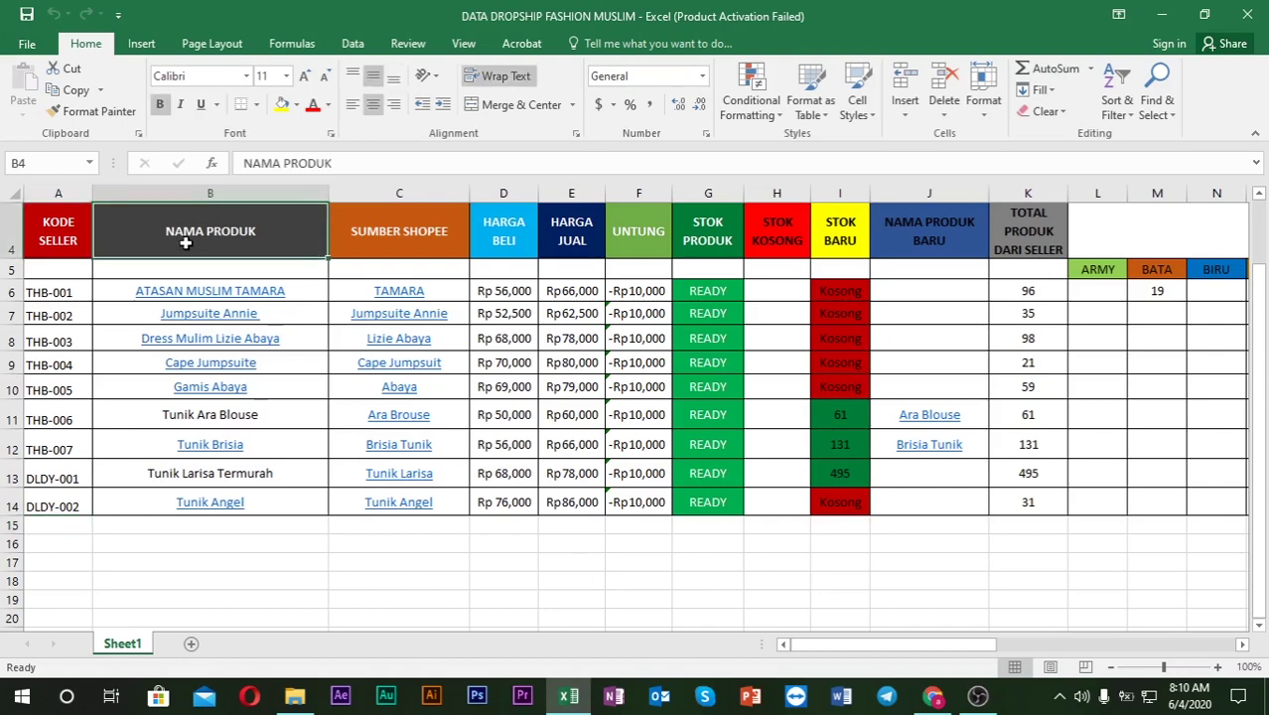
{"action": "key", "text": "Up"}
{"action": "key", "text": "Right"}
{"action": "key", "text": "Left"}
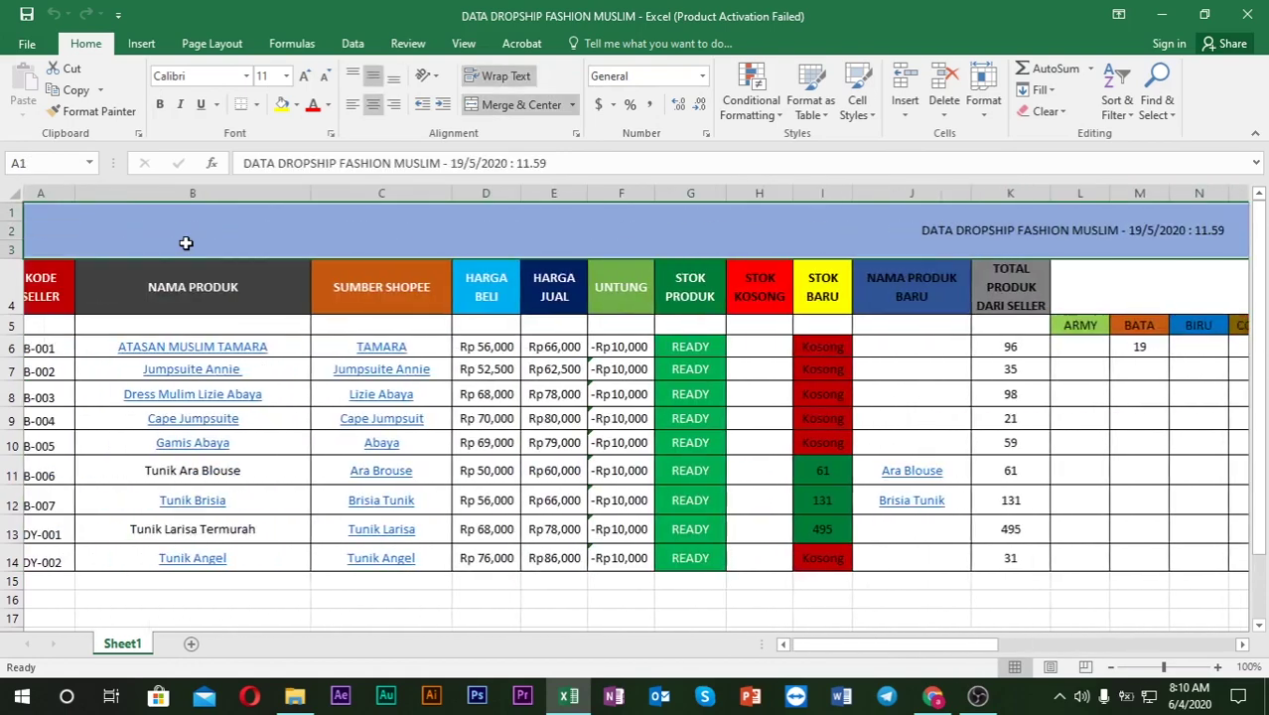
{"action": "left_click", "coordinate": [932, 695]}
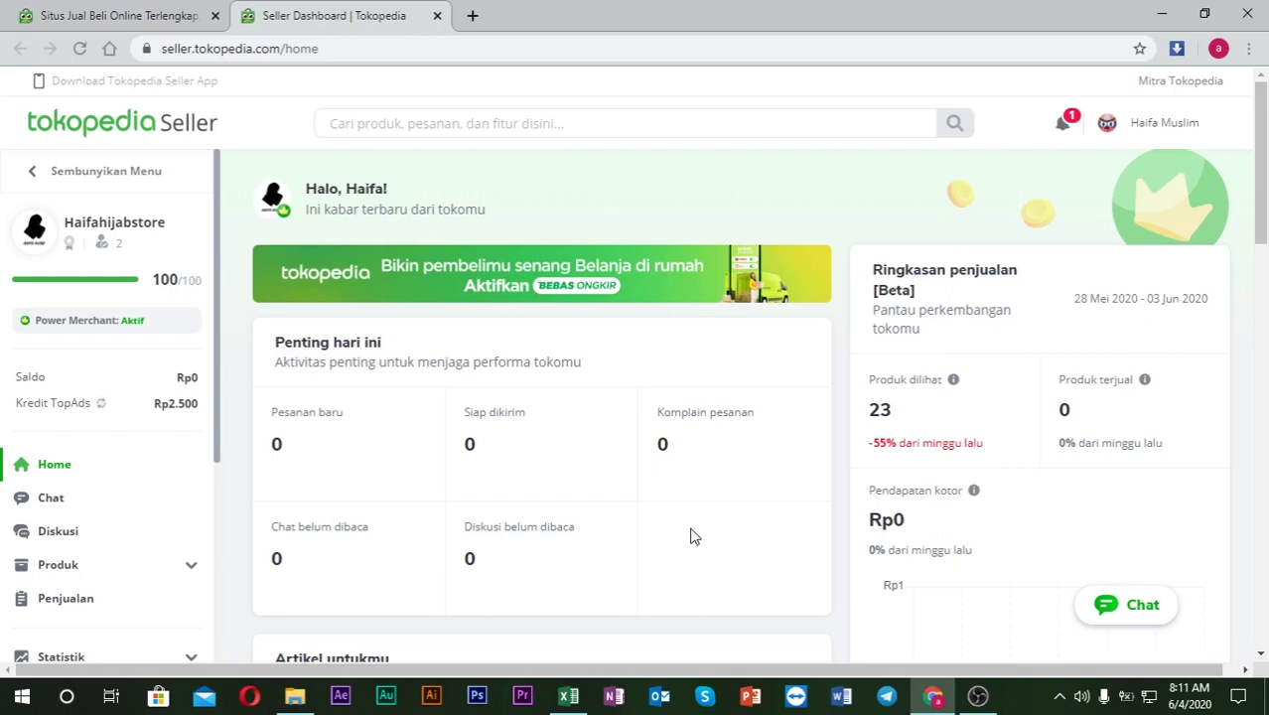
{"action": "left_click", "coordinate": [568, 696]}
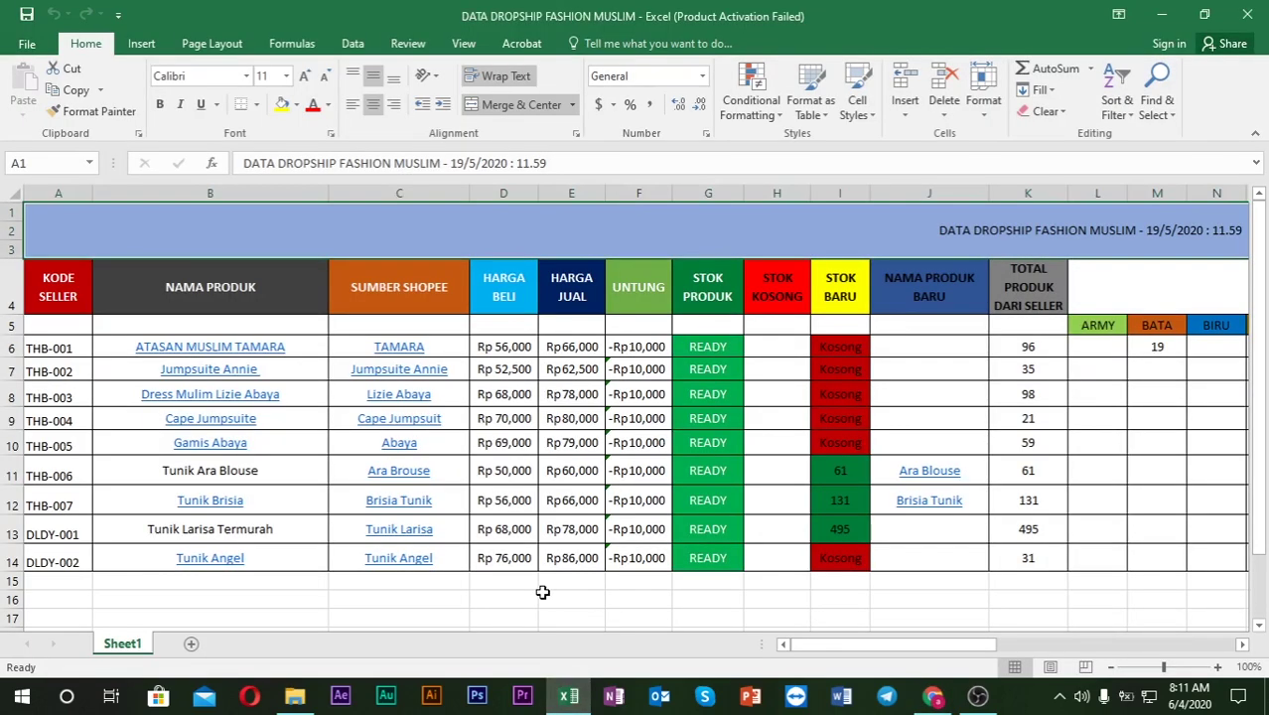
Step: Examine the KODE SELLER column from its header down through the product codes
{"action": "left_click_drag", "start_coordinate": [57, 298], "coordinate": [63, 561]}
{"action": "scroll", "coordinate": [63, 561], "scroll_direction": "down", "scroll_amount": 1}
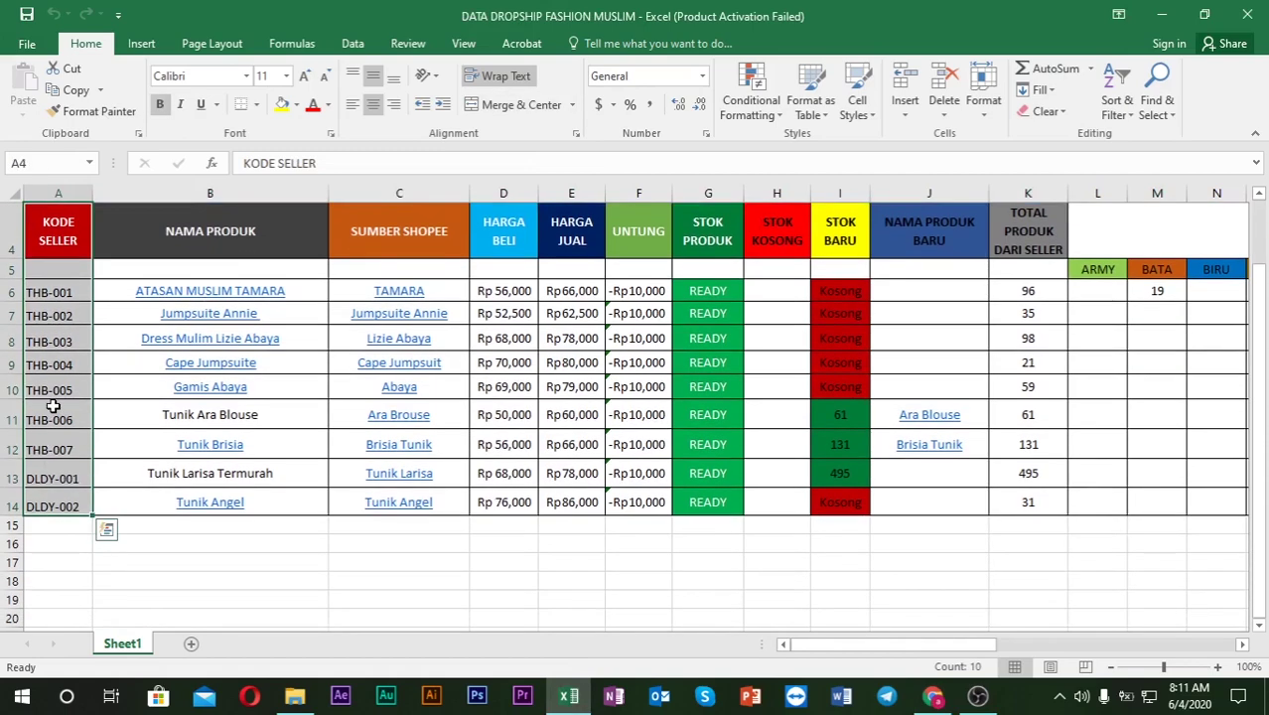
{"action": "left_click", "coordinate": [57, 264]}
{"action": "left_click", "coordinate": [56, 256]}
{"action": "scroll", "coordinate": [56, 260], "scroll_direction": "up", "scroll_amount": 1}
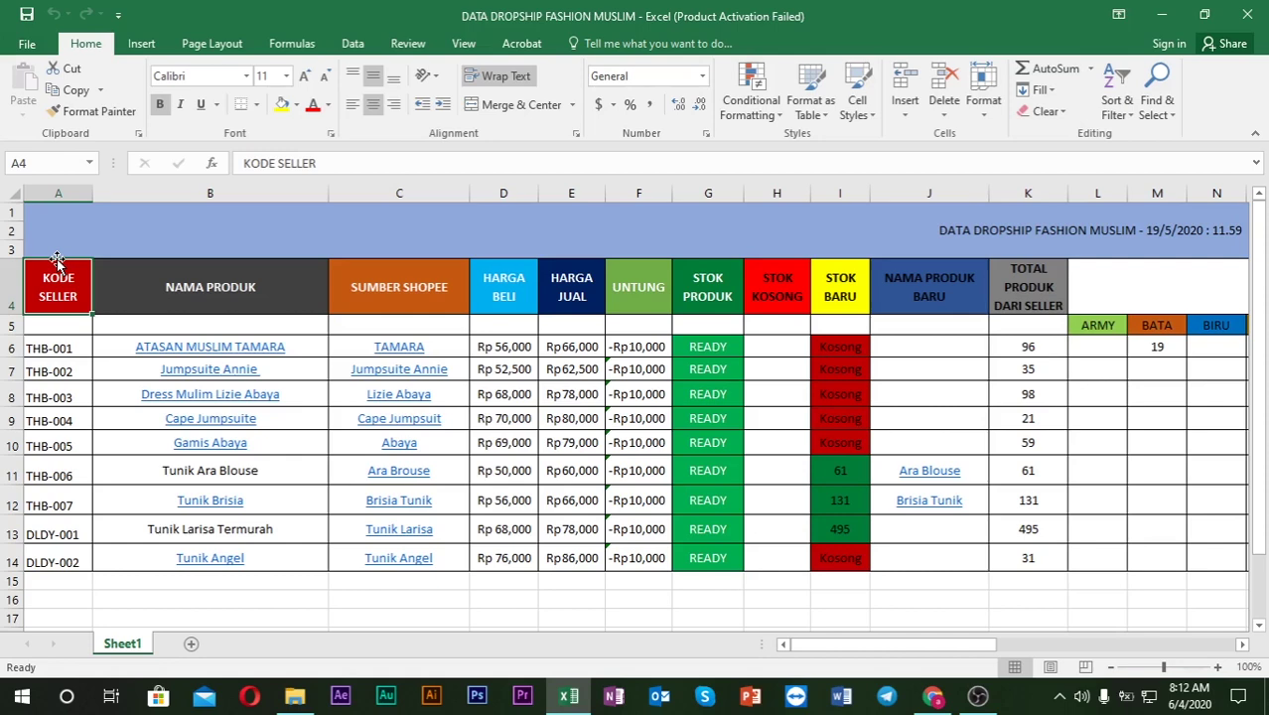
{"action": "left_click", "coordinate": [57, 348]}
{"action": "left_click", "coordinate": [85, 373]}
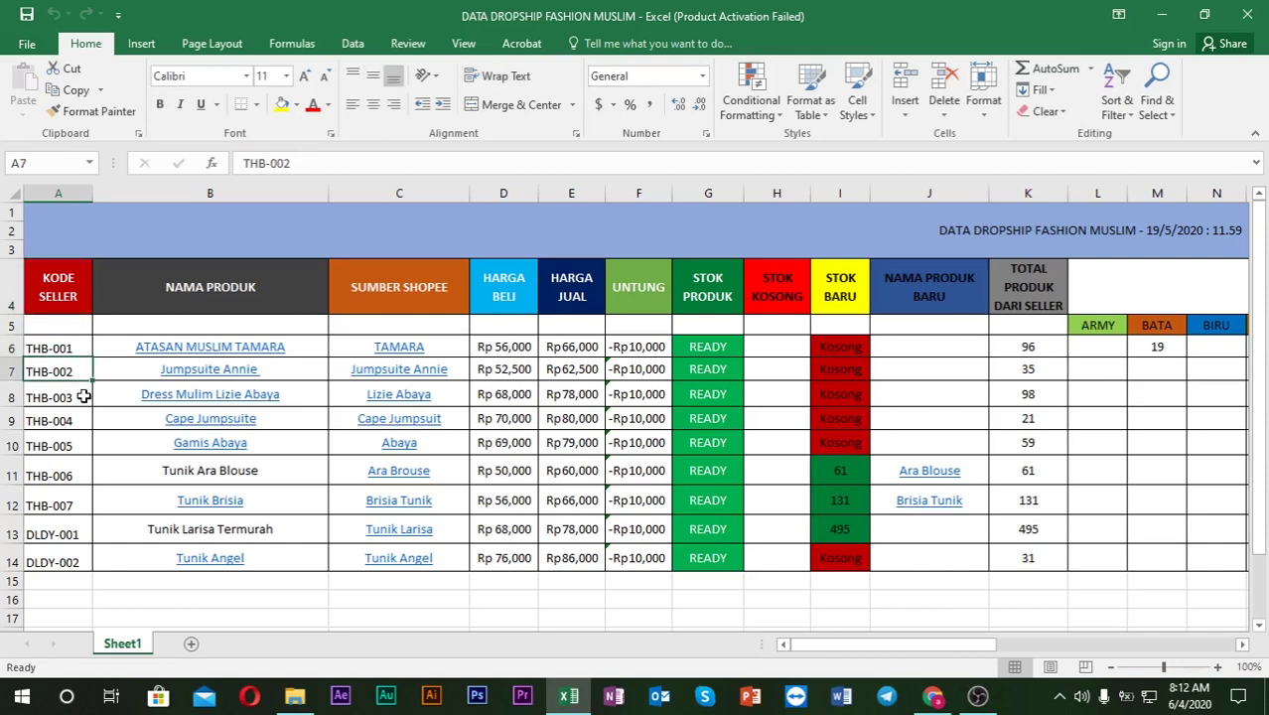
{"action": "left_click_drag", "start_coordinate": [79, 347], "coordinate": [83, 407]}
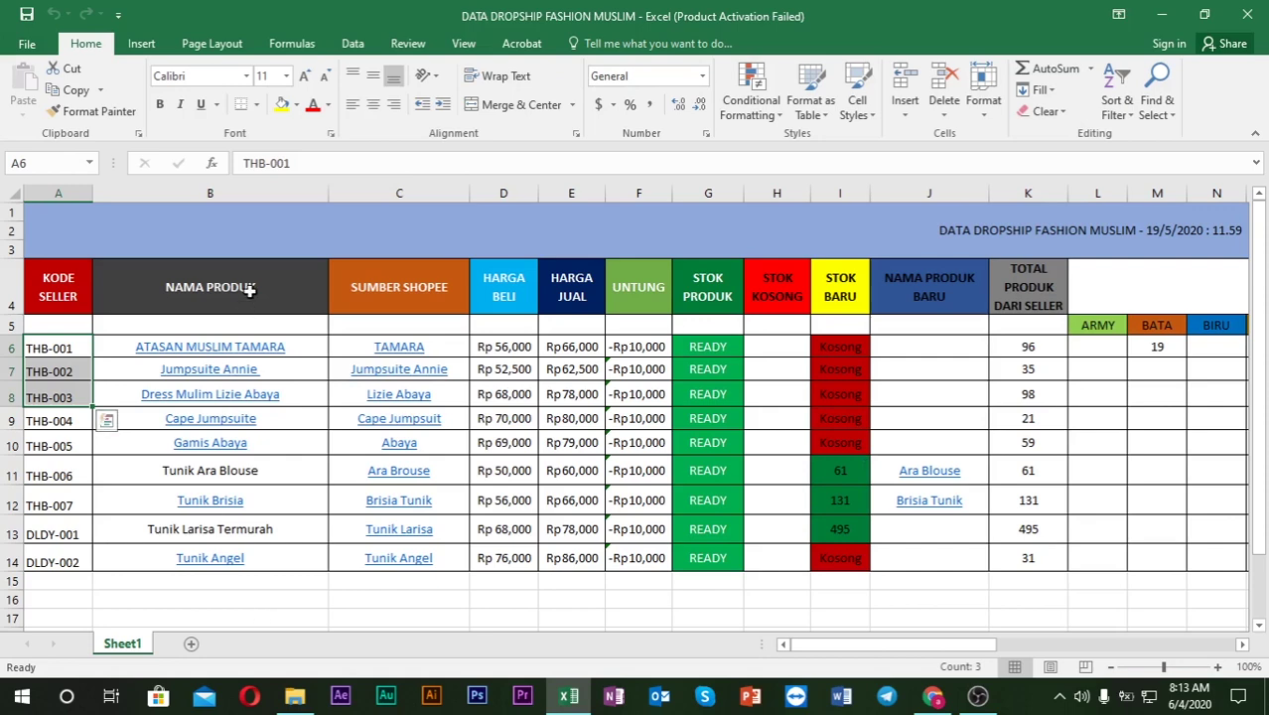
Step: Examine the NAMA PRODUK and SUMBER SHOPEE columns and the first product's links, dismissing the CCleaner alert
{"action": "left_click_drag", "start_coordinate": [240, 288], "coordinate": [427, 316]}
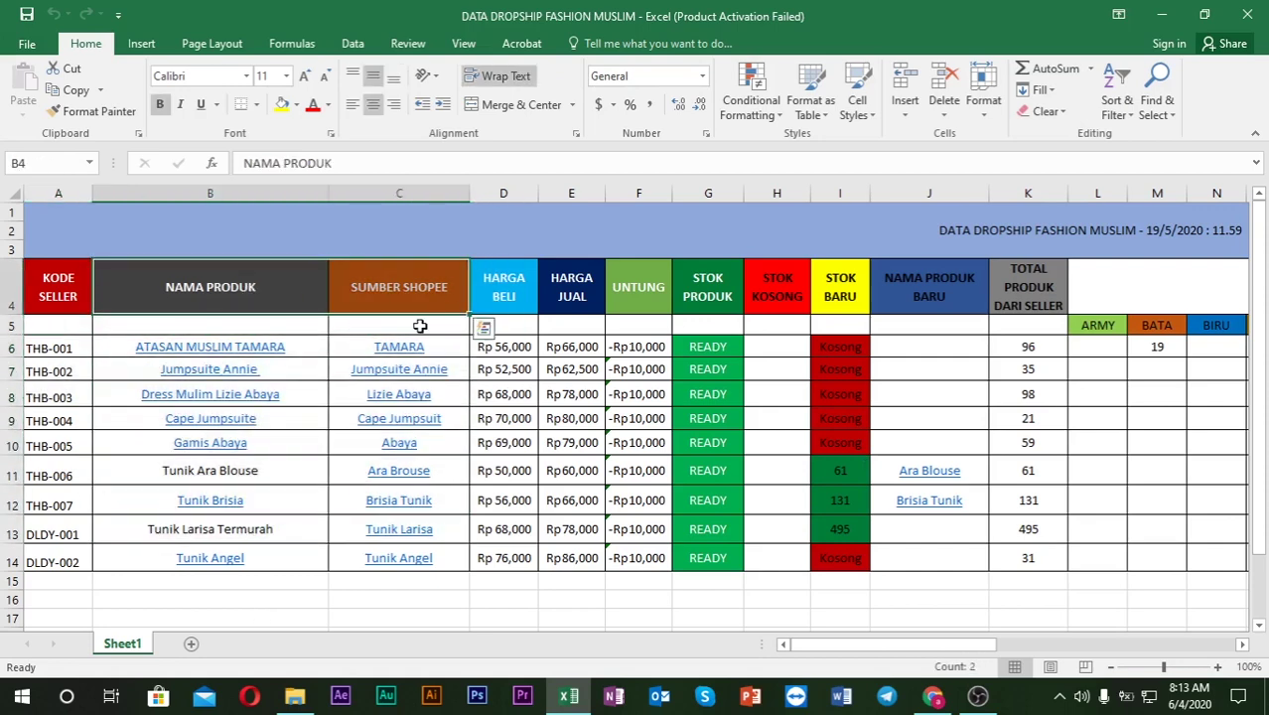
{"action": "left_click", "coordinate": [393, 307]}
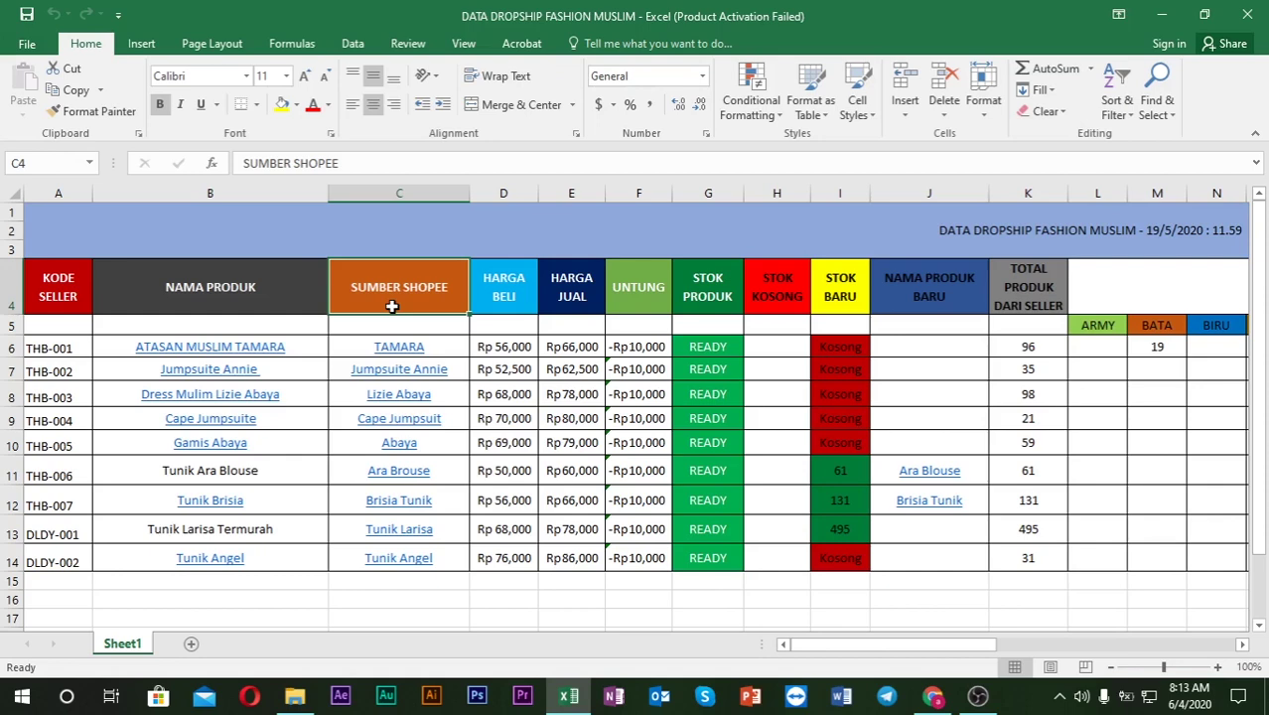
{"action": "left_click", "coordinate": [278, 285]}
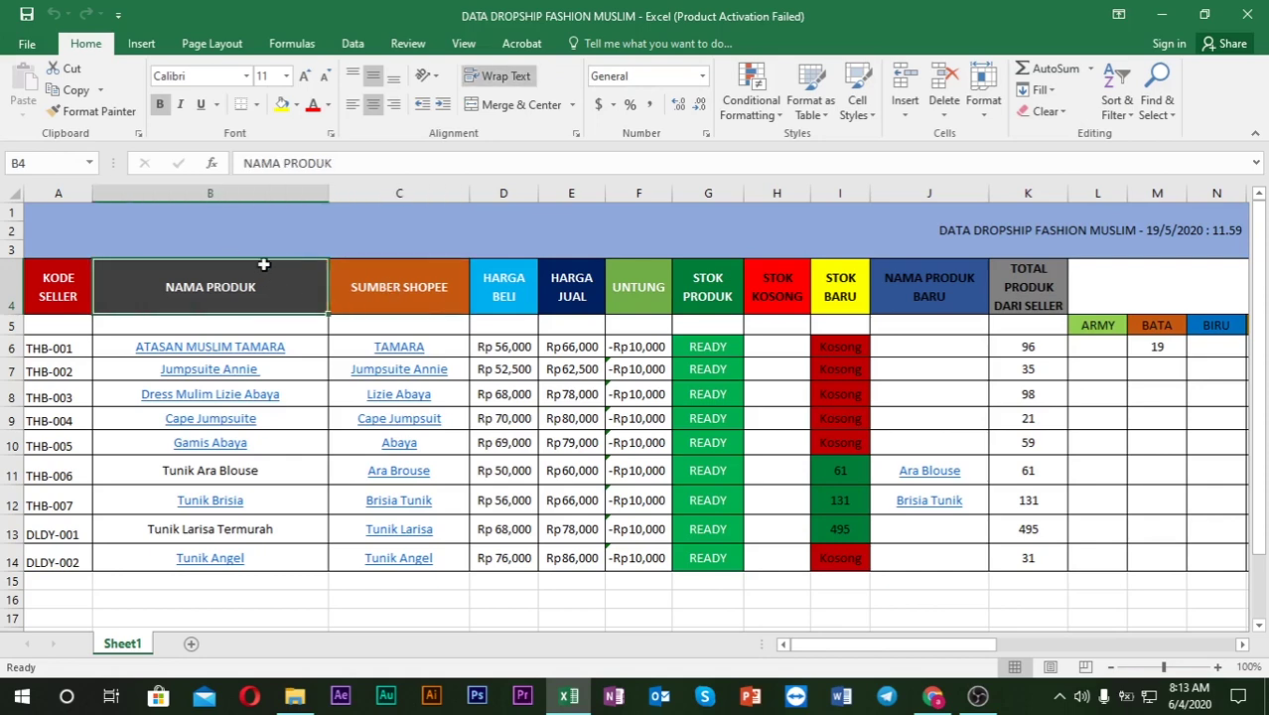
{"action": "left_click", "coordinate": [300, 346]}
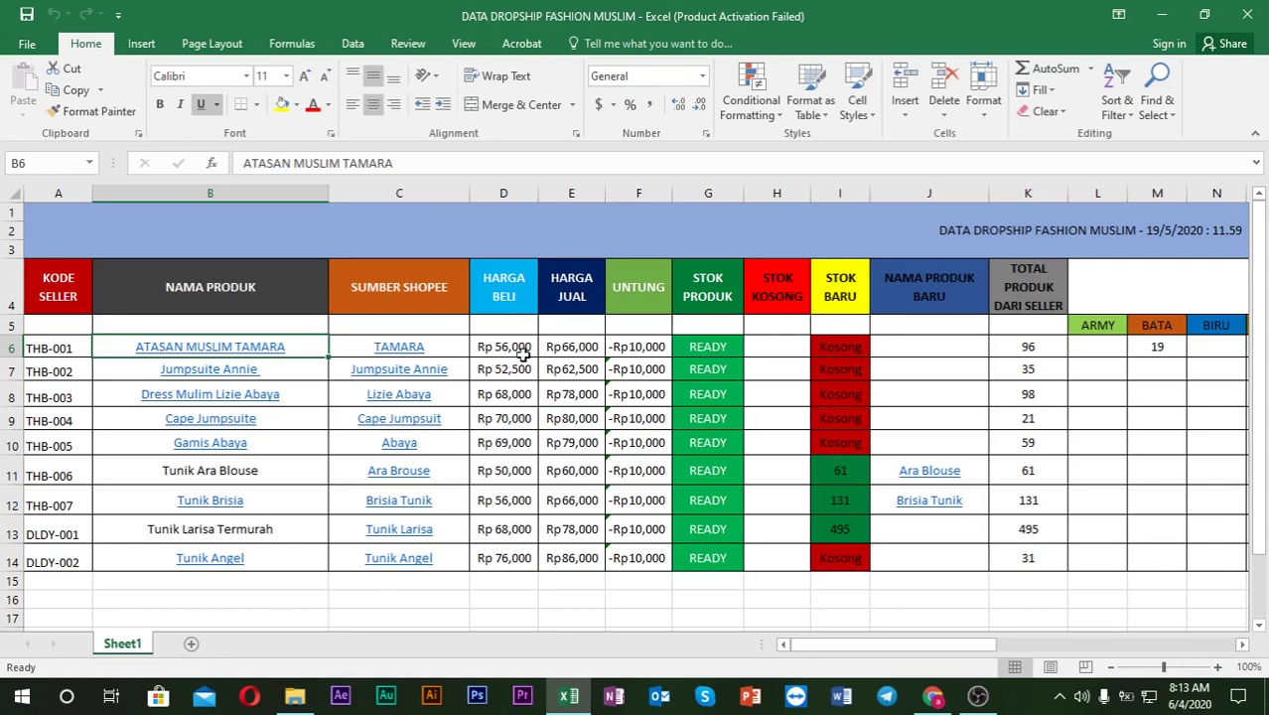
{"action": "left_click", "coordinate": [455, 350]}
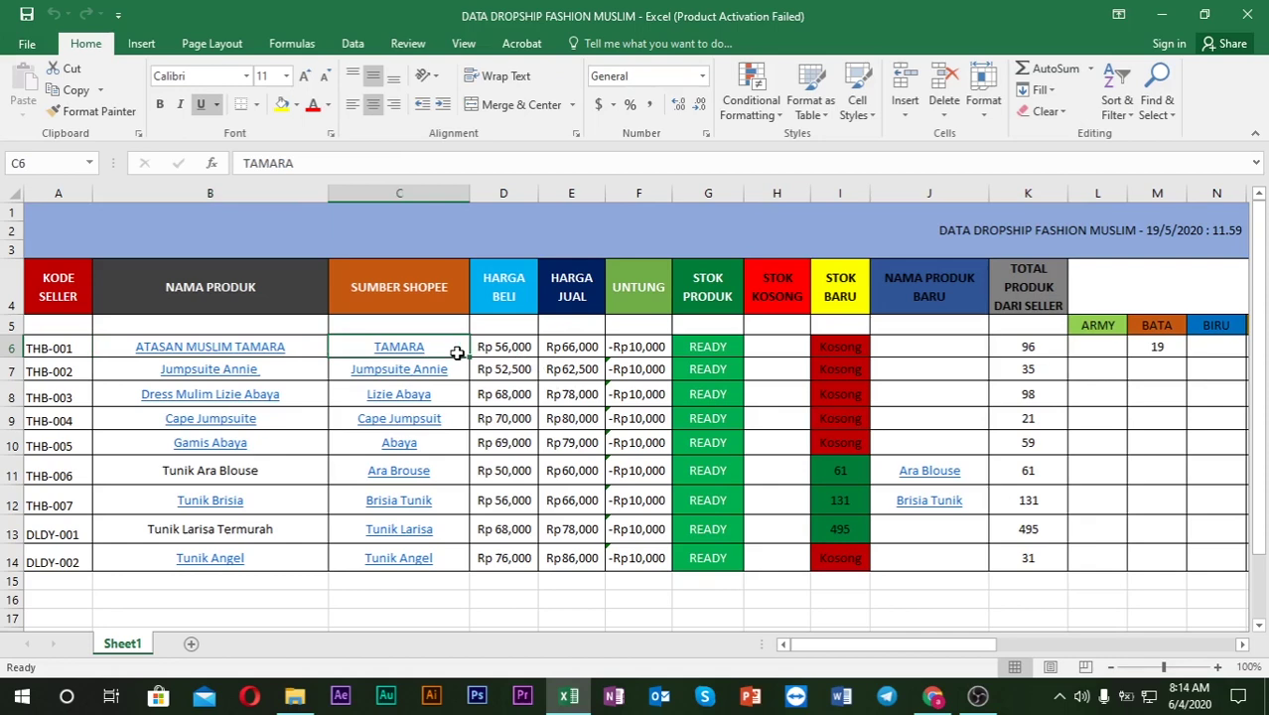
{"action": "left_click", "coordinate": [304, 353]}
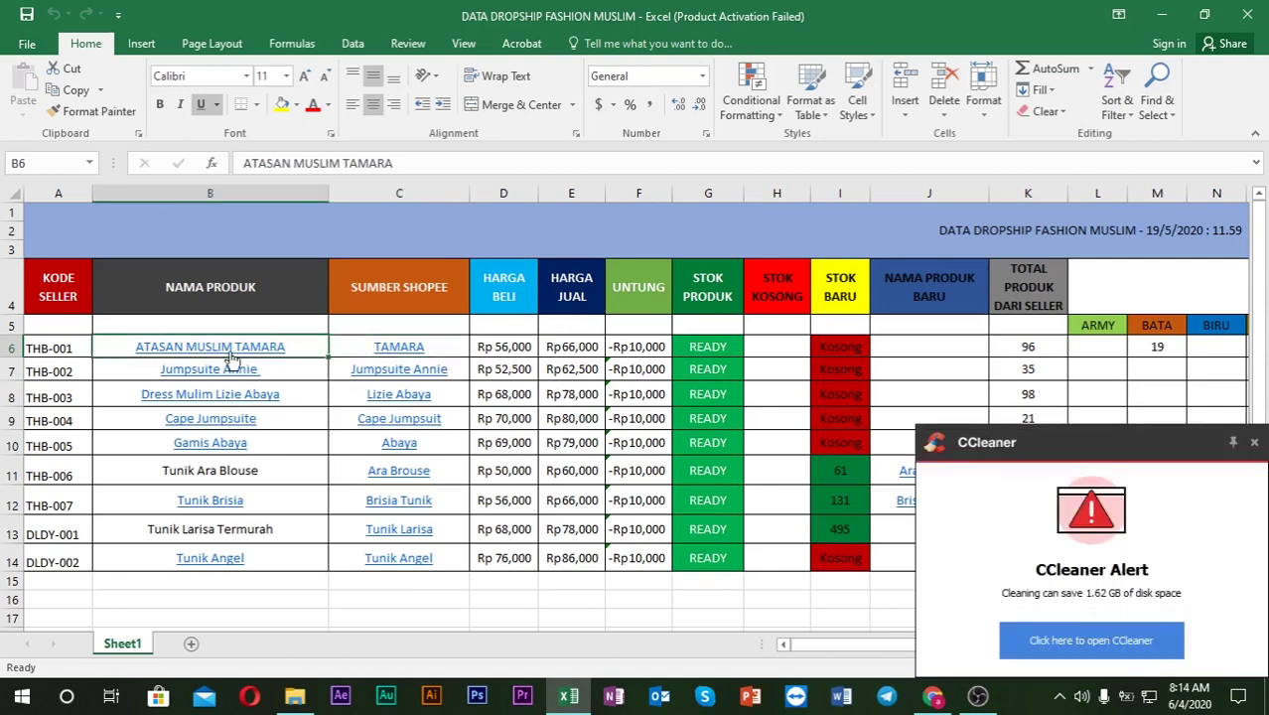
{"action": "left_click", "coordinate": [1254, 443]}
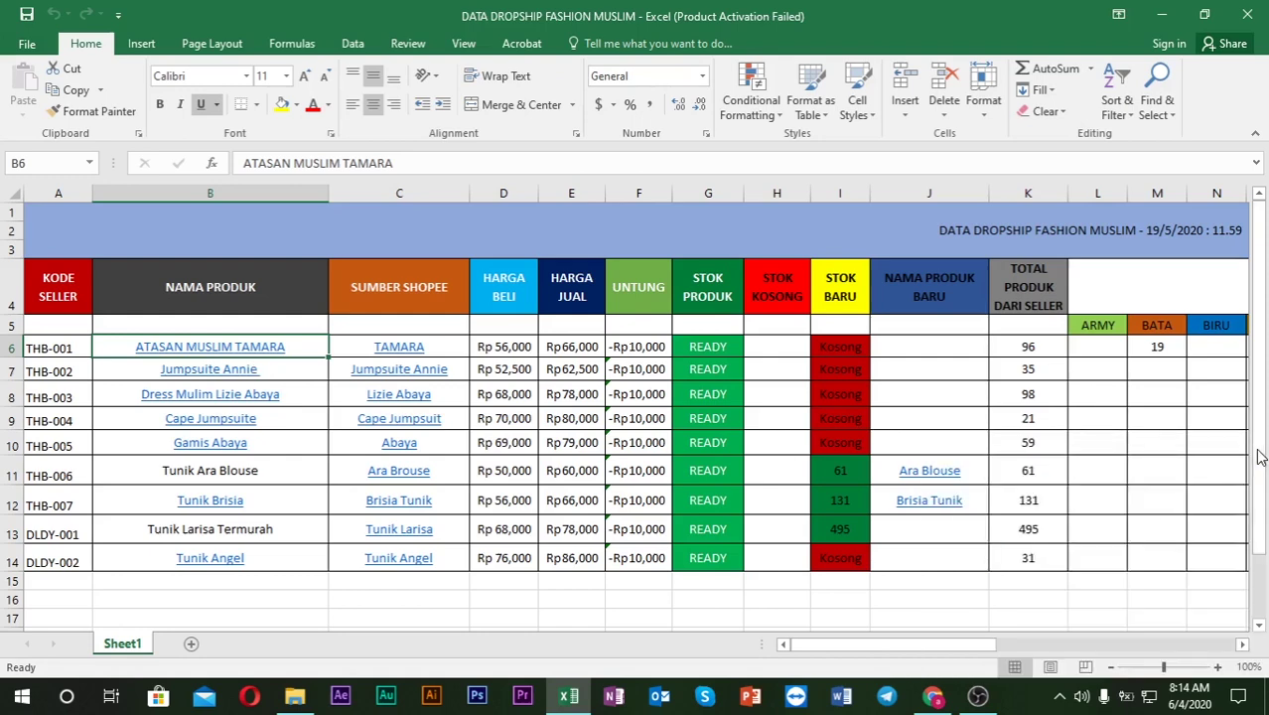
{"action": "left_click", "coordinate": [437, 291]}
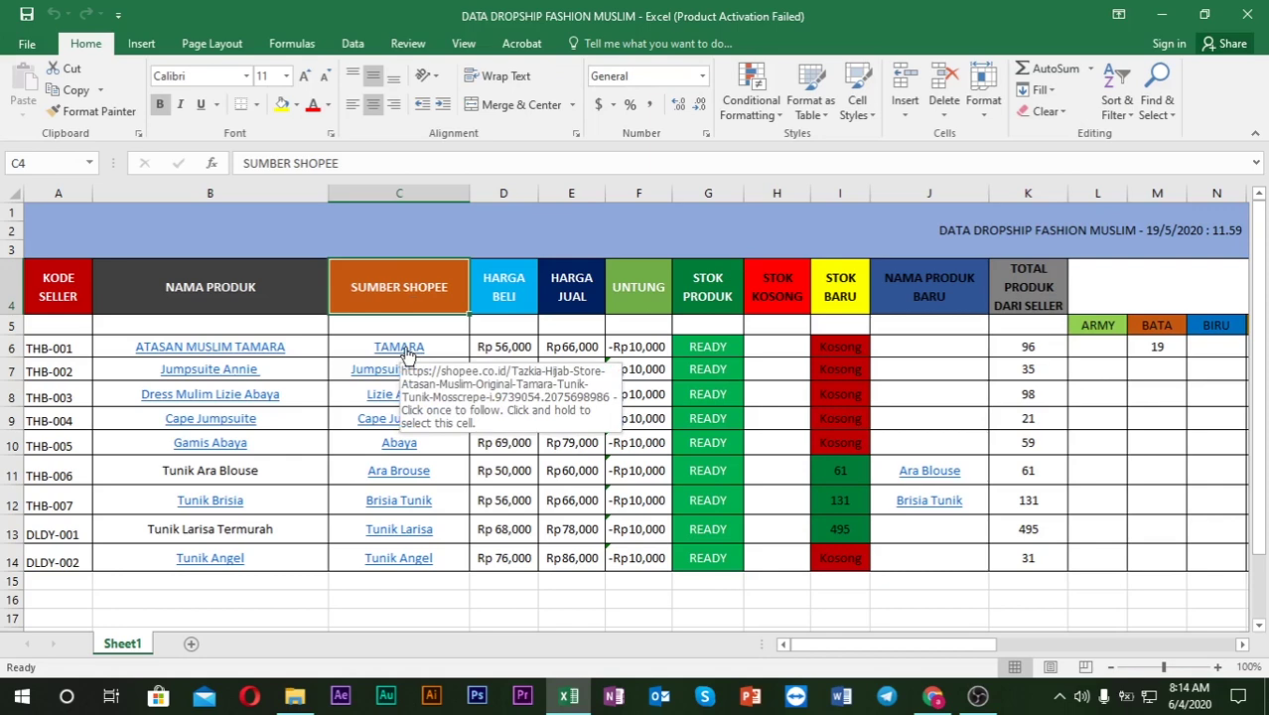
{"action": "left_click_drag", "start_coordinate": [256, 288], "coordinate": [299, 269]}
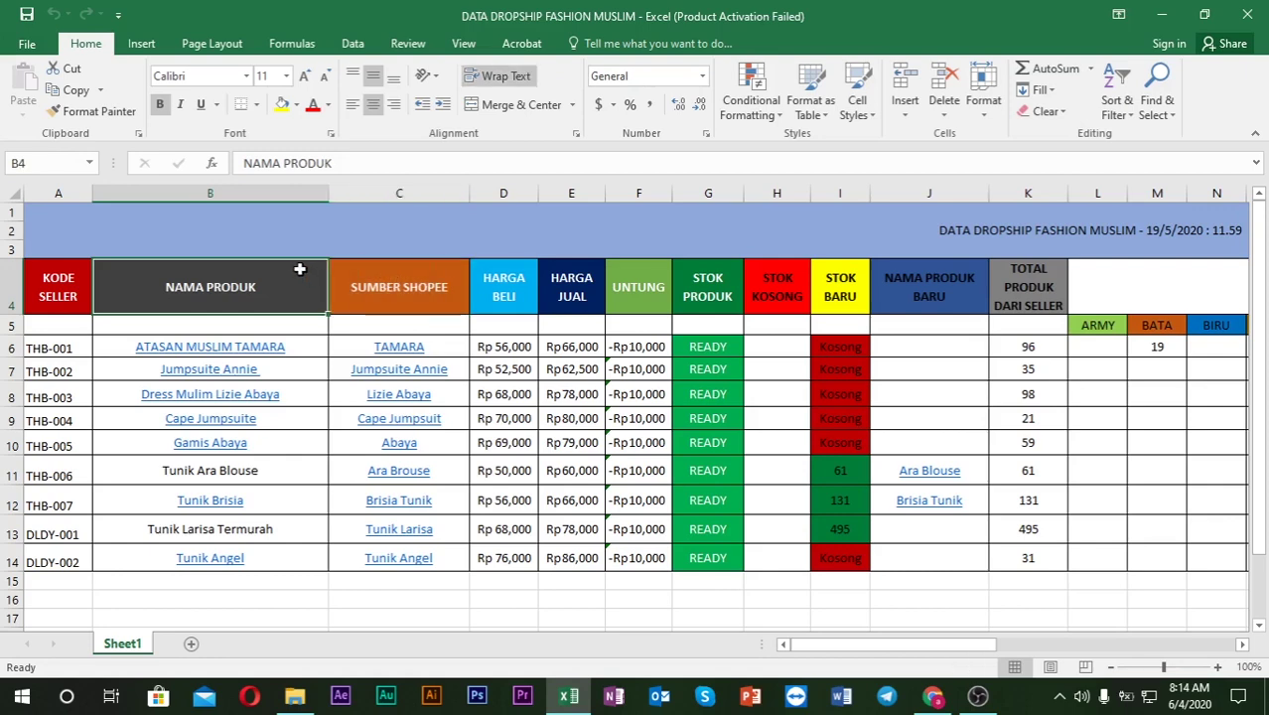
{"action": "left_click", "coordinate": [402, 298]}
Step: Examine the HARGA BELI, HARGA JUAL, UNTUNG and STOK PRODUK columns
{"action": "left_click_drag", "start_coordinate": [499, 294], "coordinate": [646, 287]}
{"action": "left_click", "coordinate": [520, 284]}
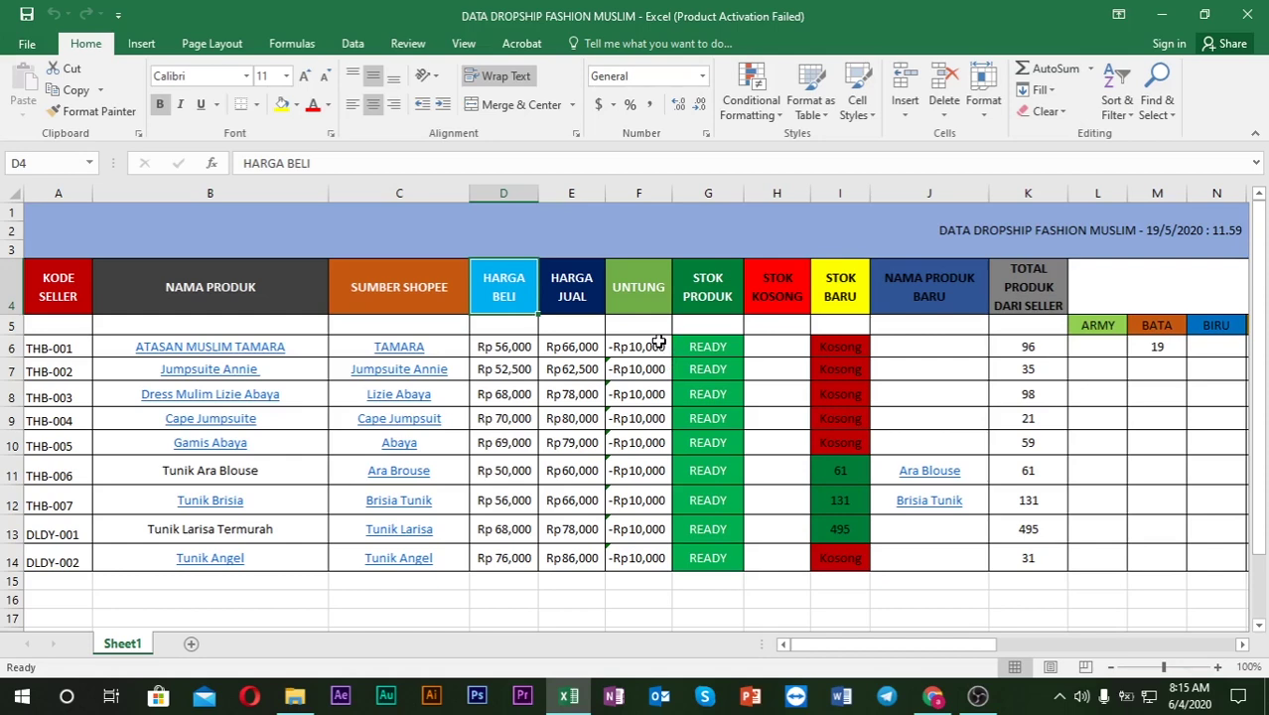
{"action": "scroll", "coordinate": [656, 343], "scroll_direction": "down", "scroll_amount": 1}
{"action": "scroll", "coordinate": [646, 307], "scroll_direction": "down", "scroll_amount": 1}
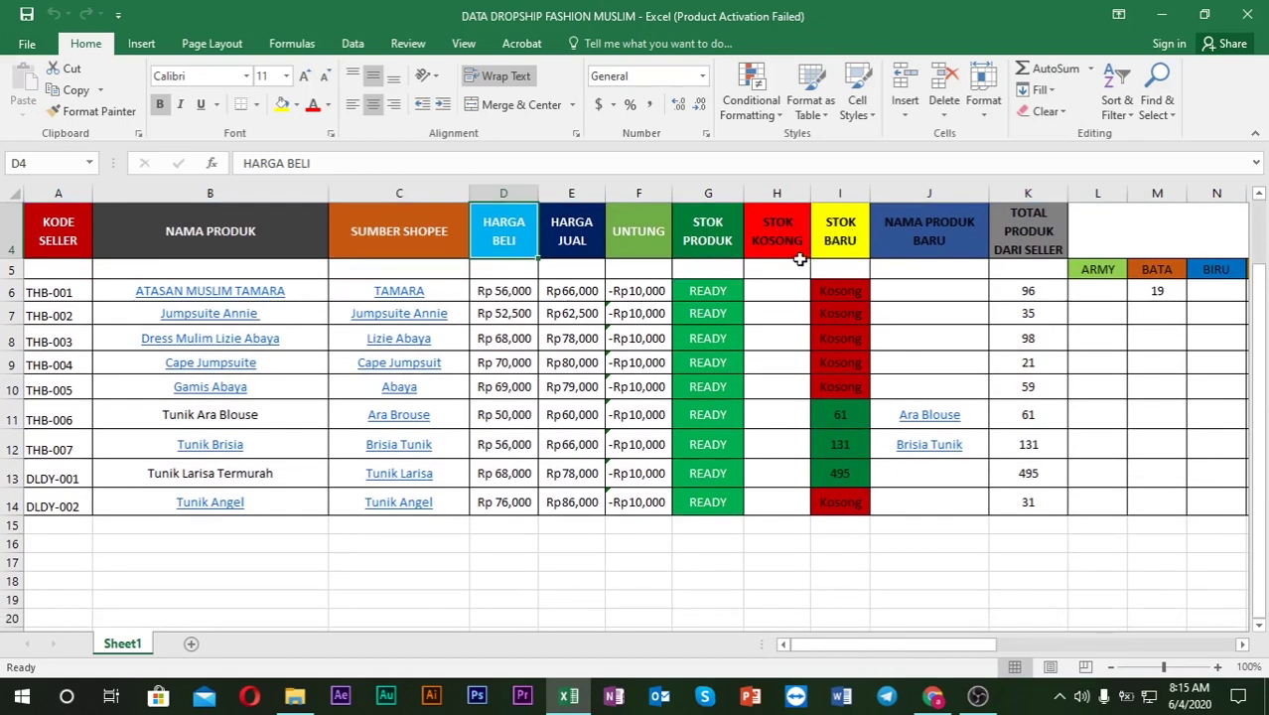
{"action": "left_click_drag", "start_coordinate": [727, 248], "coordinate": [708, 294]}
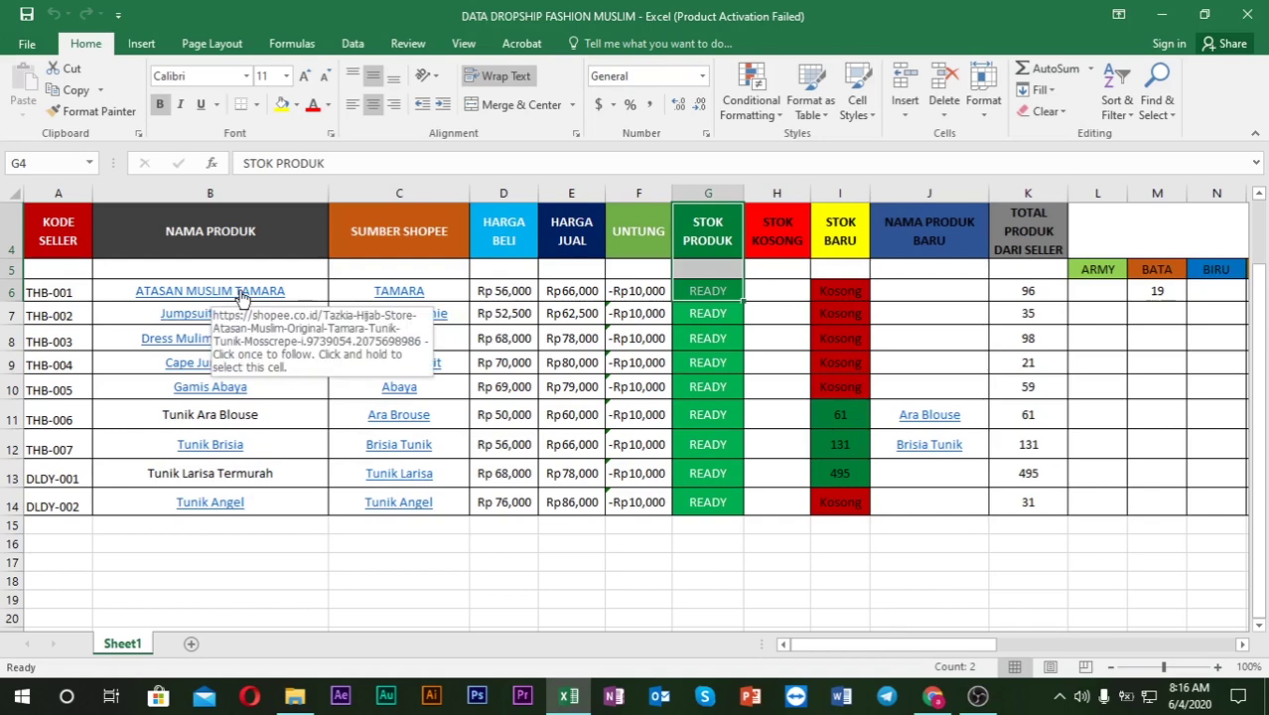
Step: Examine the columns from SUMBER SHOPEE across to STOK BARU and the first products' stock status
{"action": "left_click", "coordinate": [380, 238]}
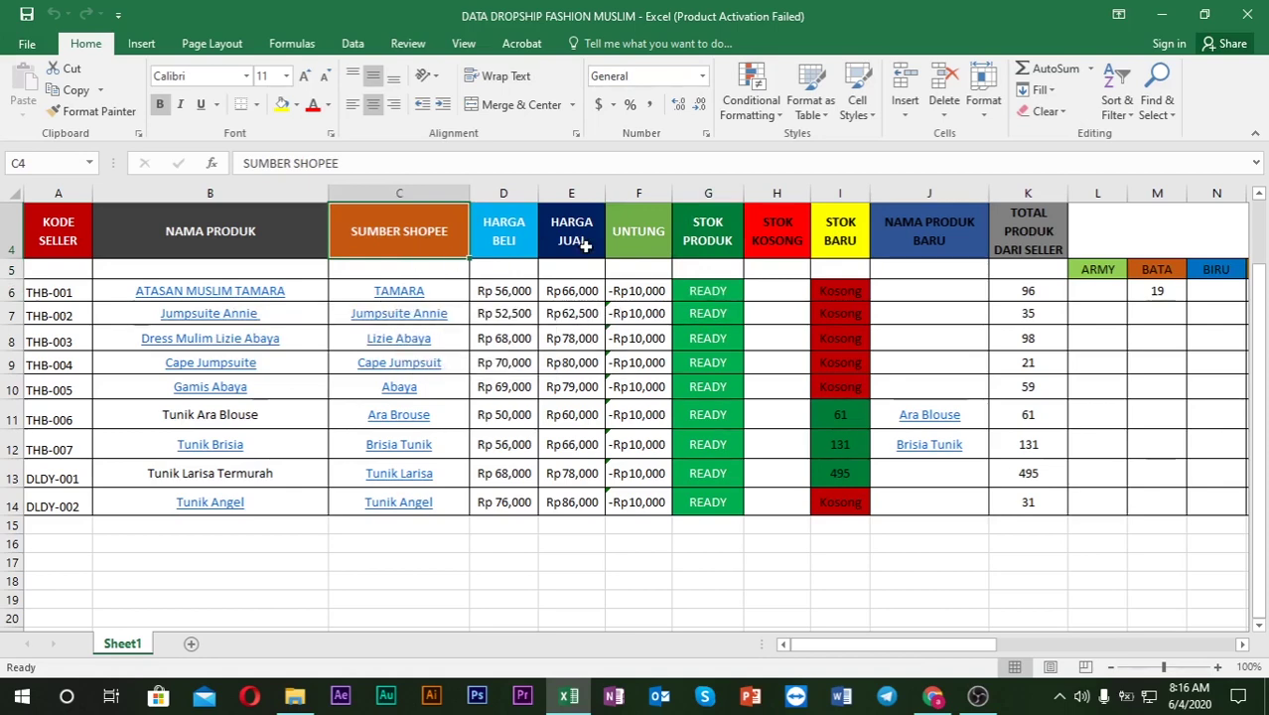
{"action": "key", "text": "Right"}
{"action": "key", "text": "Right"}
{"action": "key", "text": "Right"}
{"action": "key", "text": "Right"}
{"action": "key", "text": "Right"}
{"action": "key", "text": "Right"}
{"action": "key", "text": "Down"}
{"action": "key", "text": "Down"}
{"action": "key", "text": "Down"}
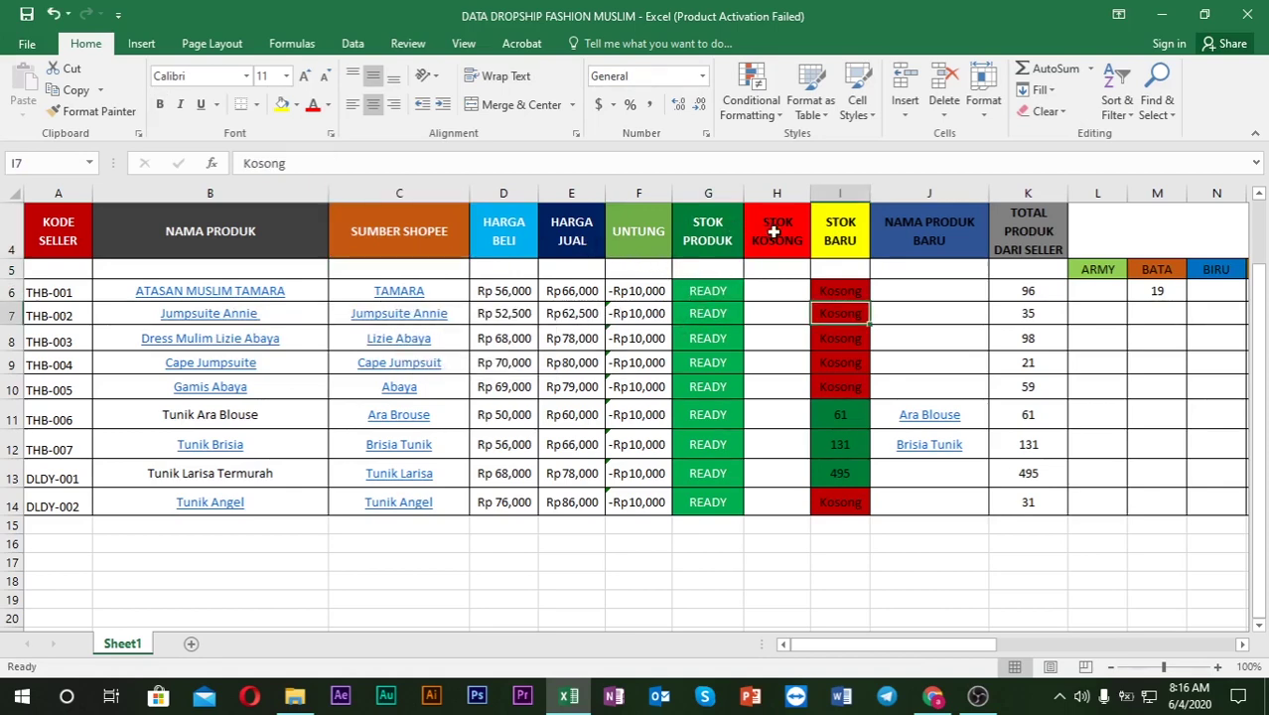
Step: Set the STOK KOSONG value of product THB-001 to 1
{"action": "left_click", "coordinate": [774, 291]}
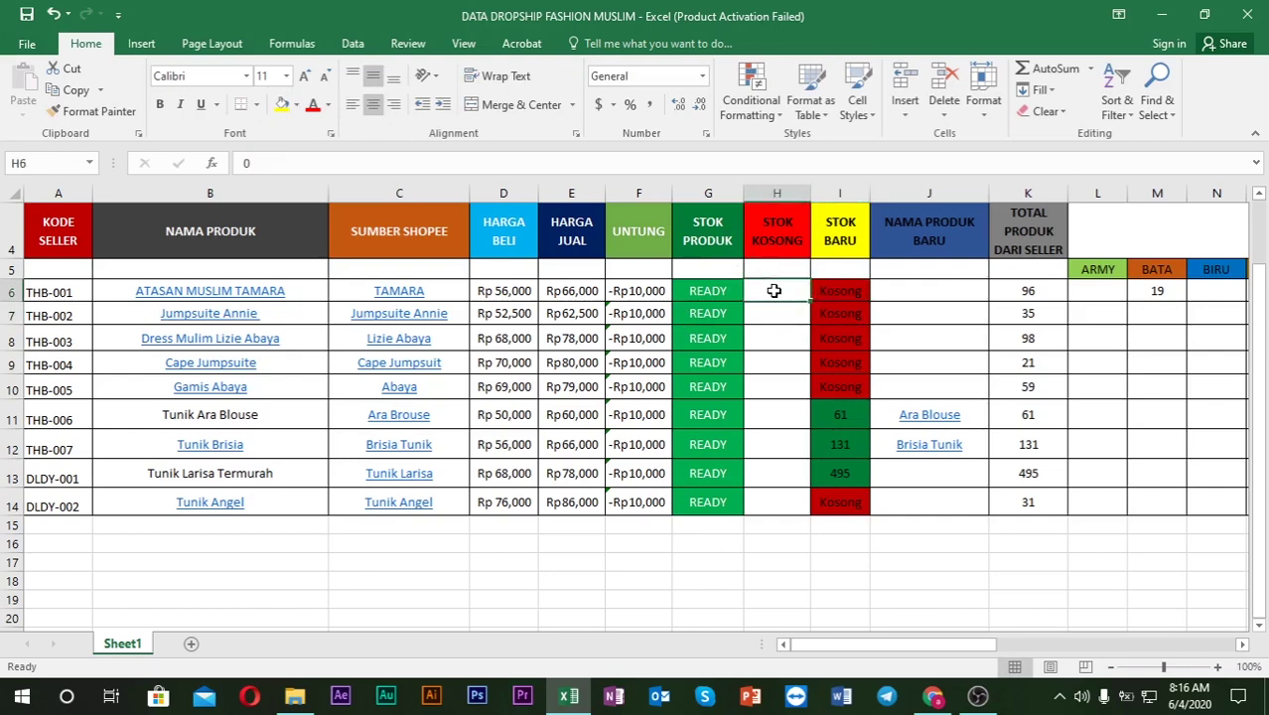
{"action": "type", "text": "1"}
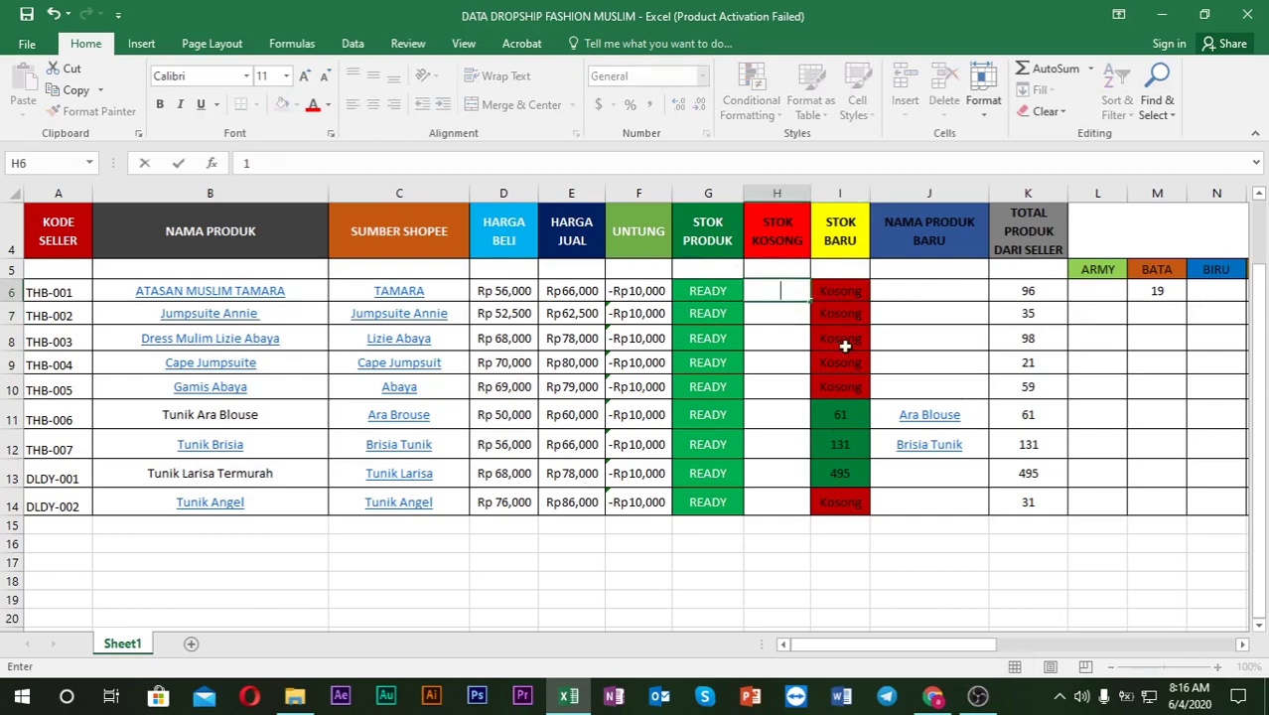
{"action": "key", "text": "Return"}
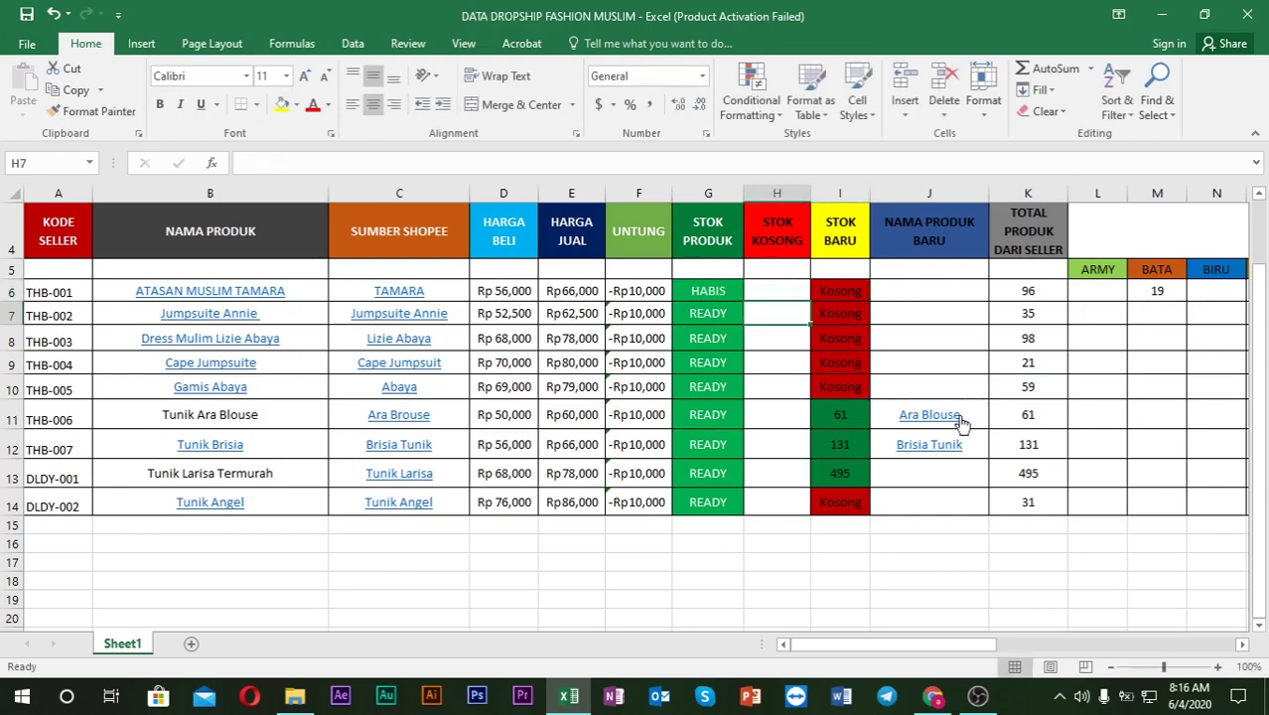
Step: Try 3 as the STOK KOSONG value of product THB-001 and restore it to 0
{"action": "left_click", "coordinate": [783, 288]}
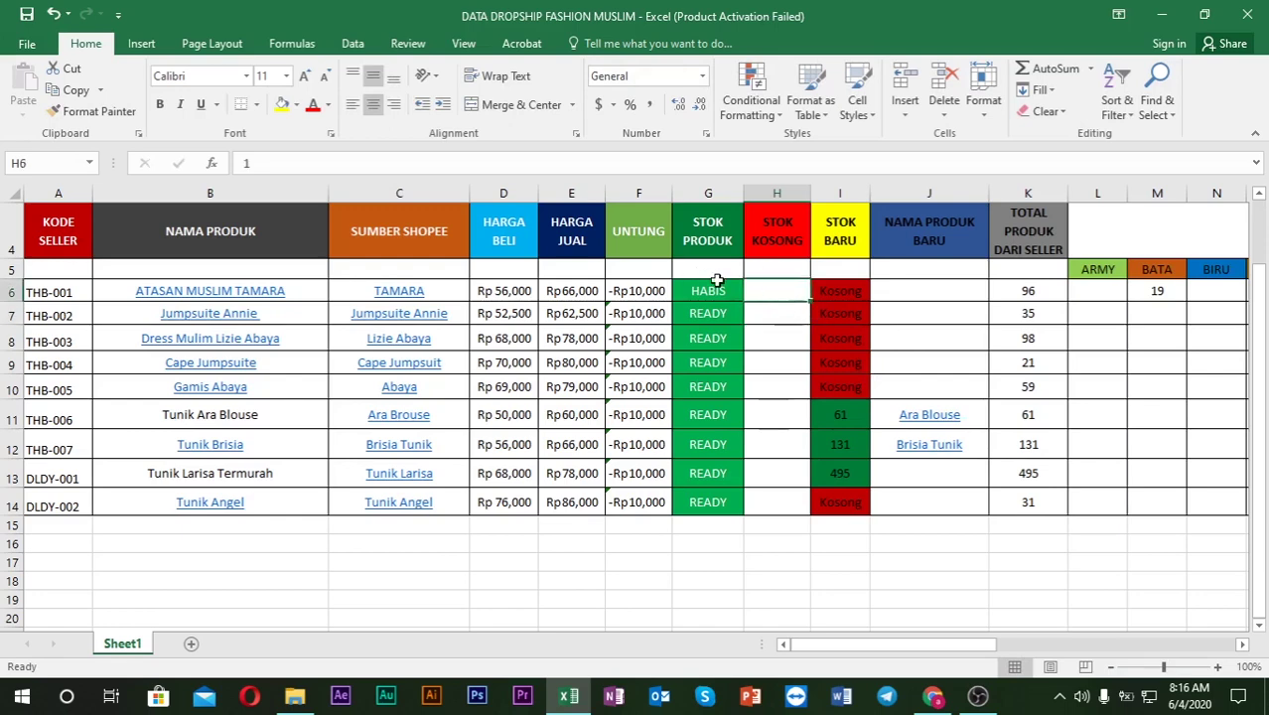
{"action": "type", "text": "3"}
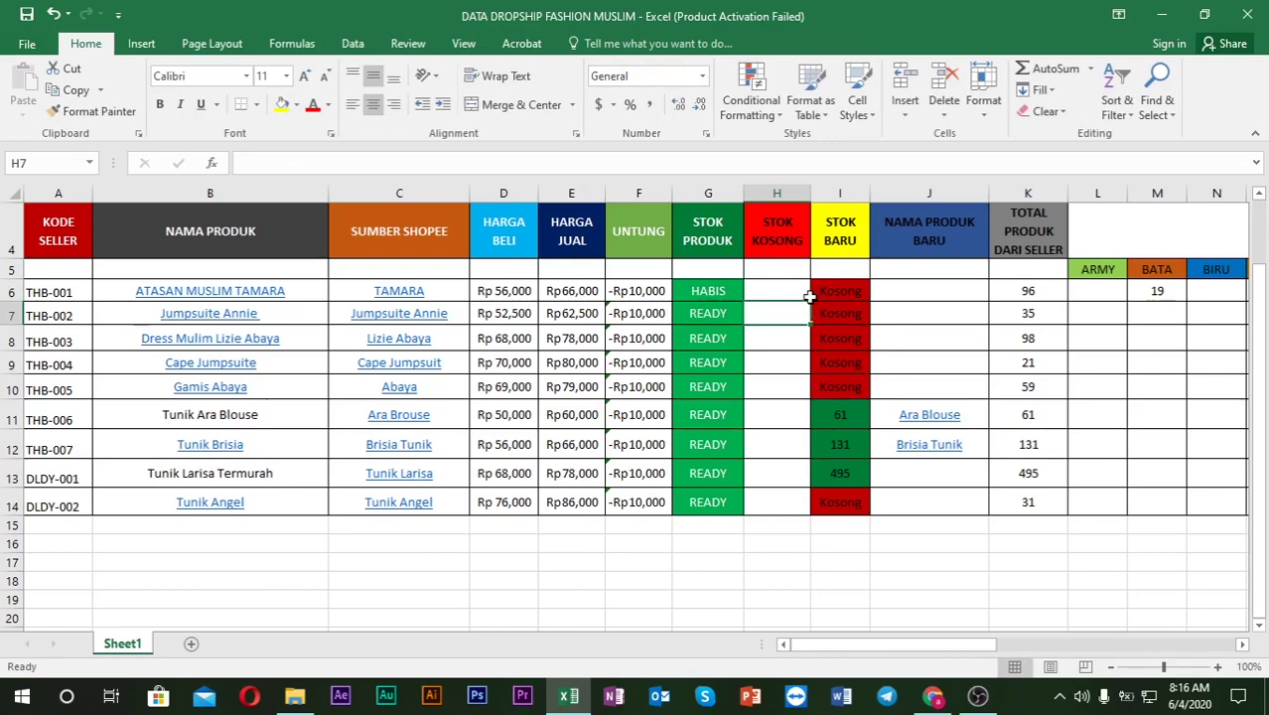
{"action": "key", "text": "Escape"}
{"action": "type", "text": "0"}
{"action": "key", "text": "Return"}
{"action": "left_click", "coordinate": [740, 291]}
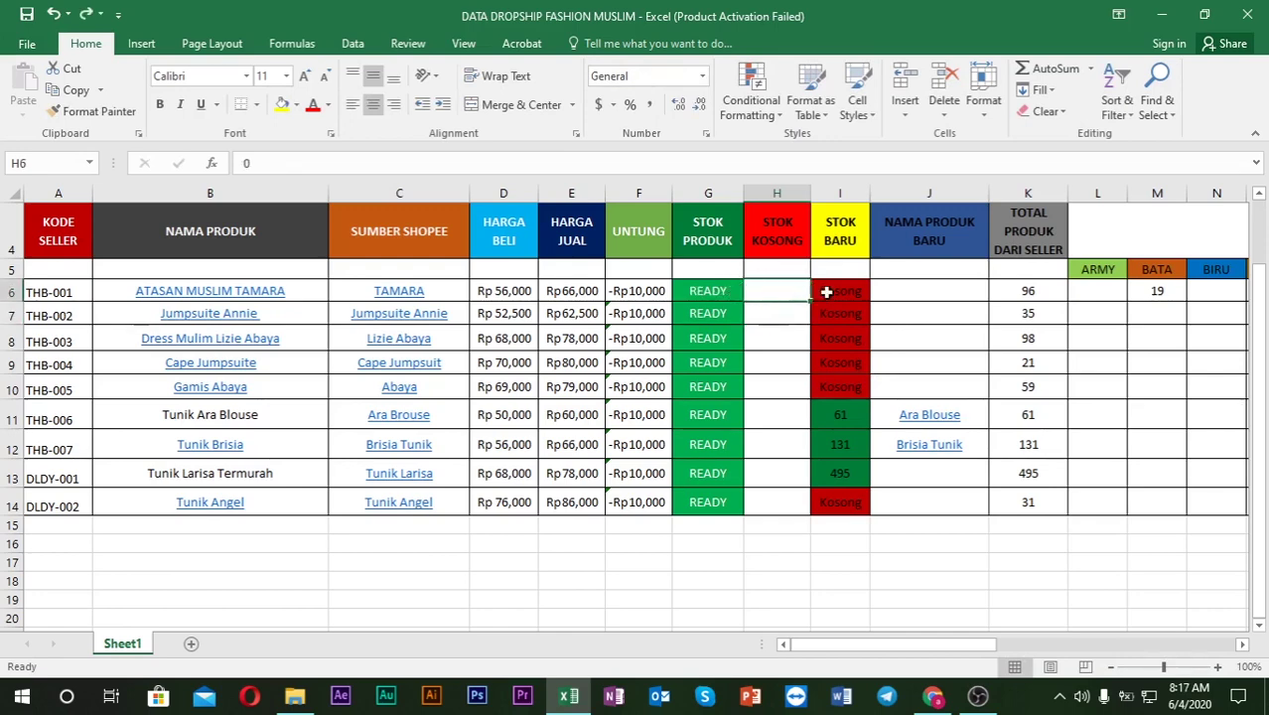
Step: Examine the NAMA PRODUK BARU column and the product totals under TOTAL PRODUK DARI SELLER
{"action": "left_click_drag", "start_coordinate": [914, 239], "coordinate": [933, 278]}
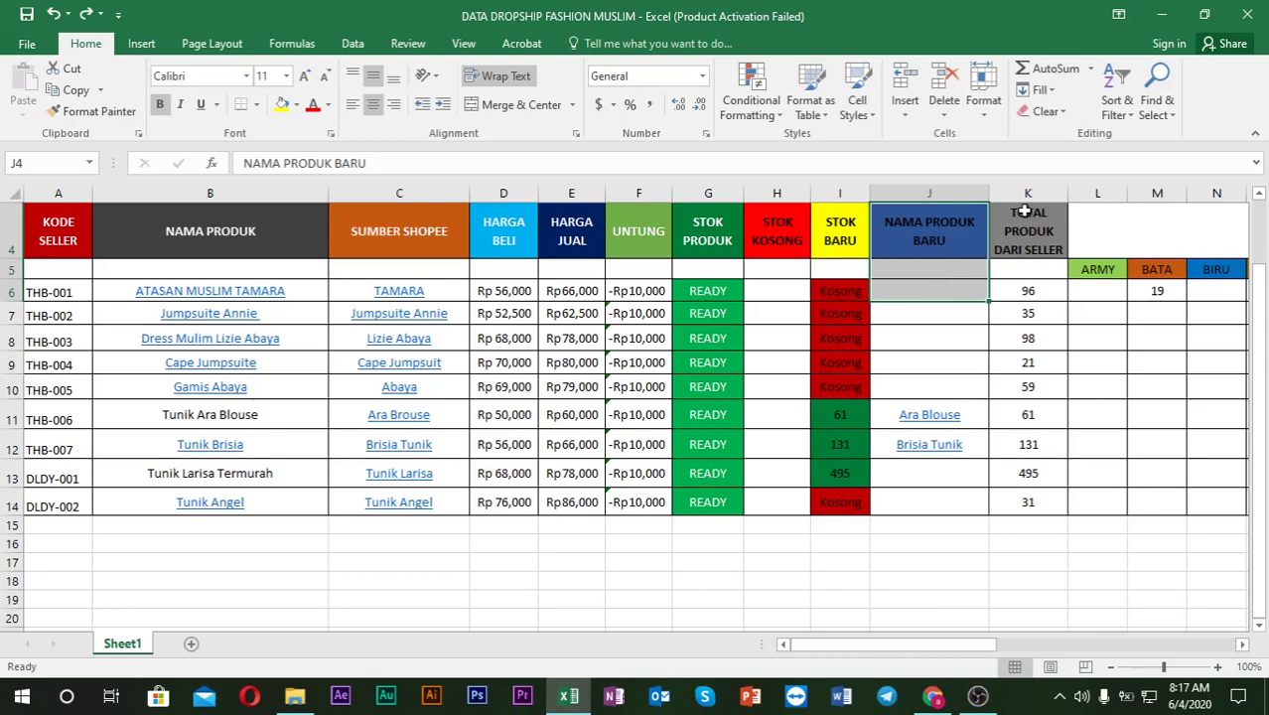
{"action": "left_click_drag", "start_coordinate": [1022, 210], "coordinate": [1043, 440]}
{"action": "scroll", "coordinate": [1040, 337], "scroll_direction": "up", "scroll_amount": 1}
{"action": "scroll", "coordinate": [1043, 440], "scroll_direction": "down", "scroll_amount": 1}
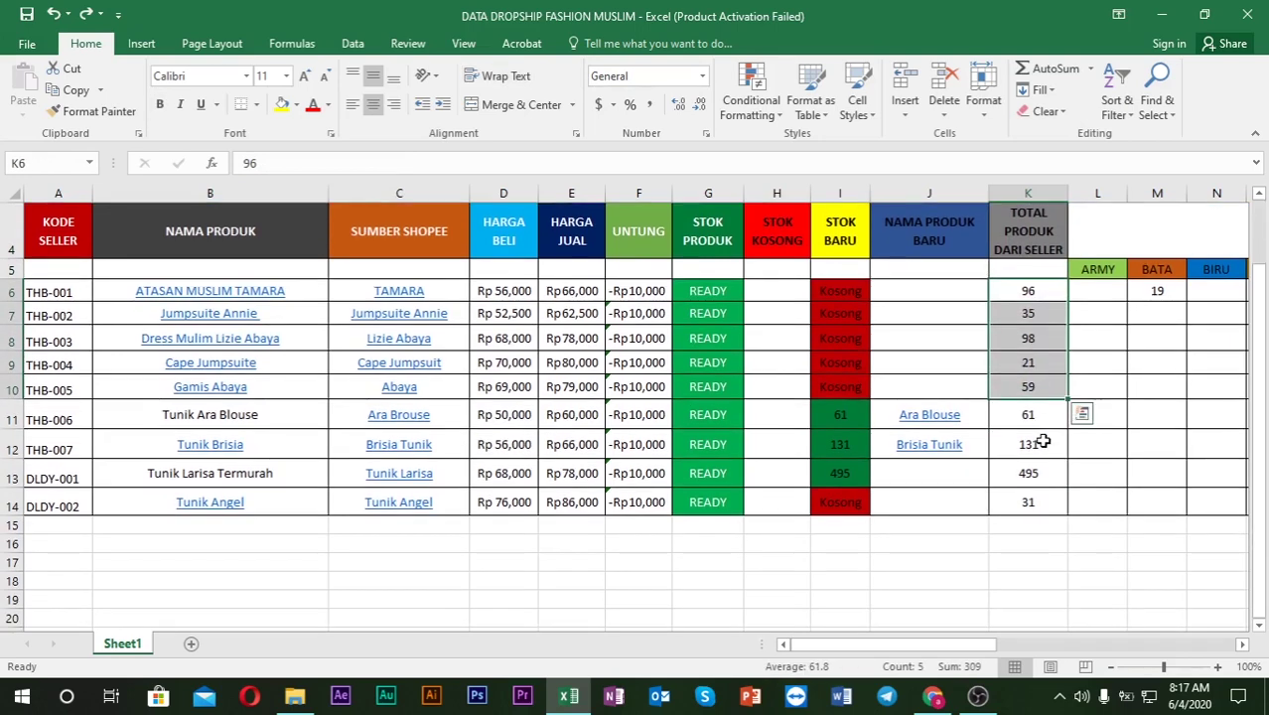
{"action": "left_click", "coordinate": [1019, 298]}
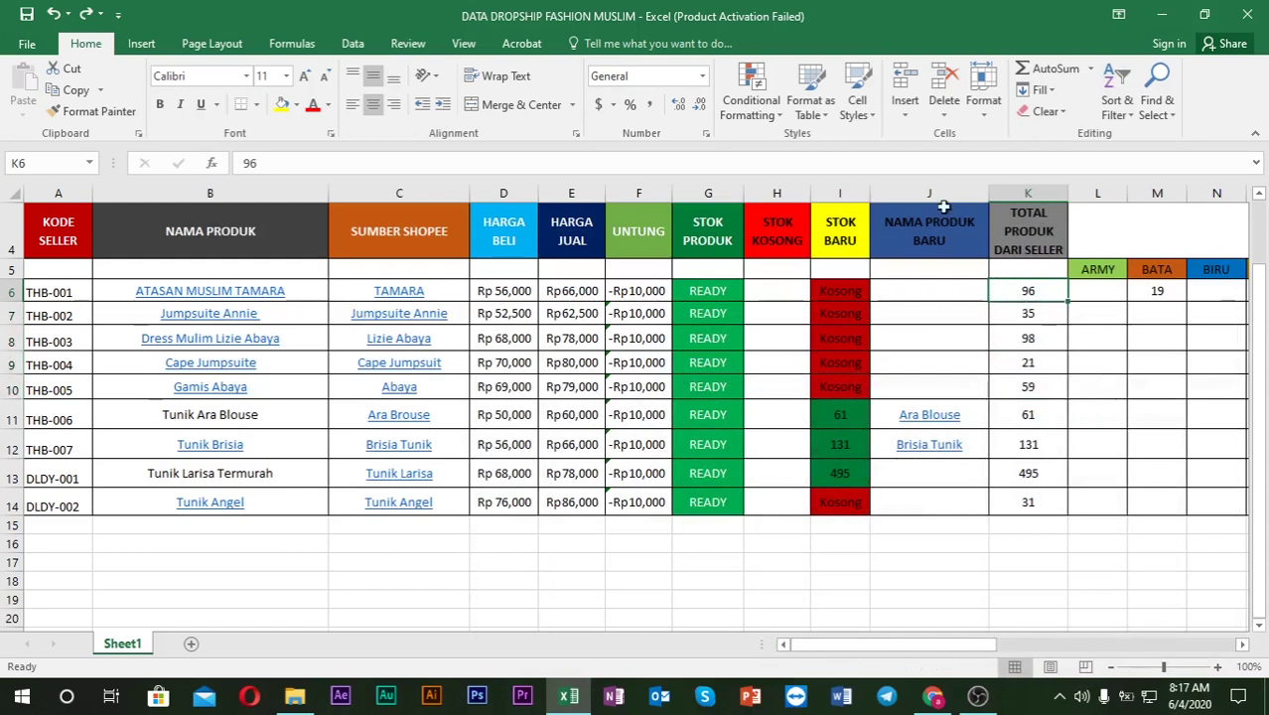
Step: Check the remaining quantity on the Shopee source page of Jumpsuite Annie against its TOTAL PRODUK DARI SELLER value in the Excel sheet
{"action": "left_click", "coordinate": [415, 318]}
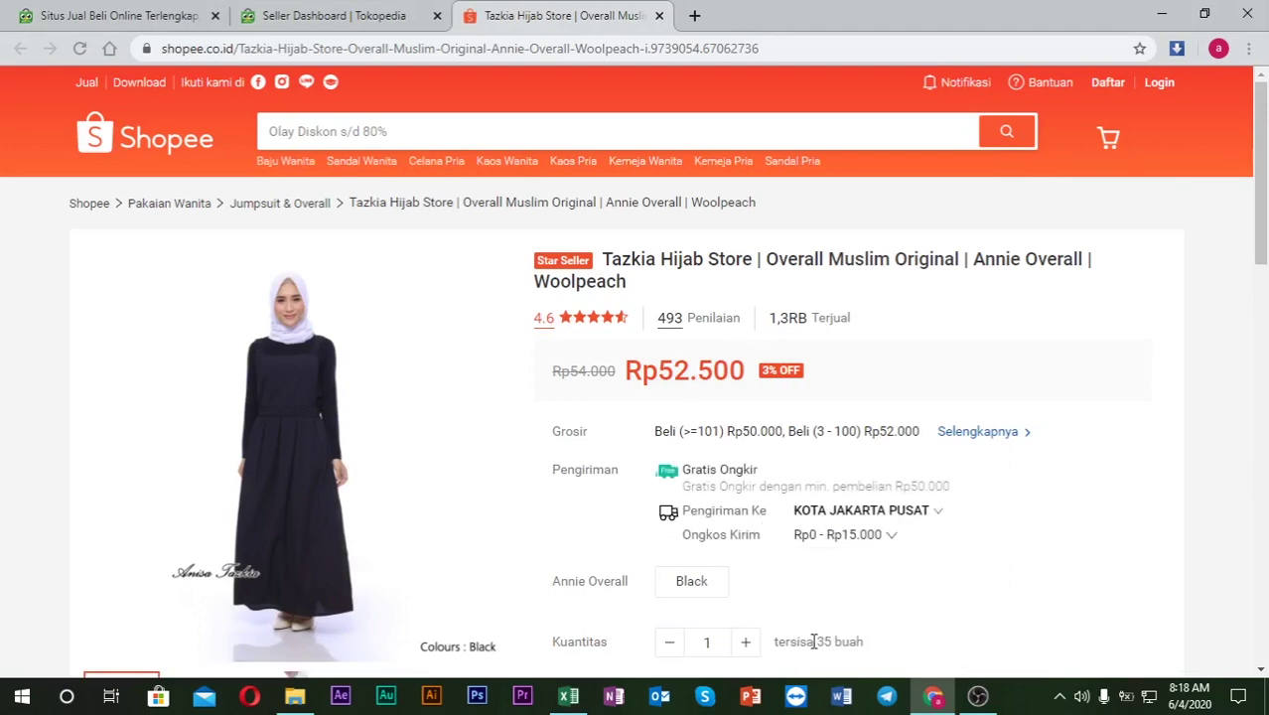
{"action": "left_click_drag", "start_coordinate": [815, 641], "coordinate": [832, 642]}
{"action": "left_click", "coordinate": [568, 696]}
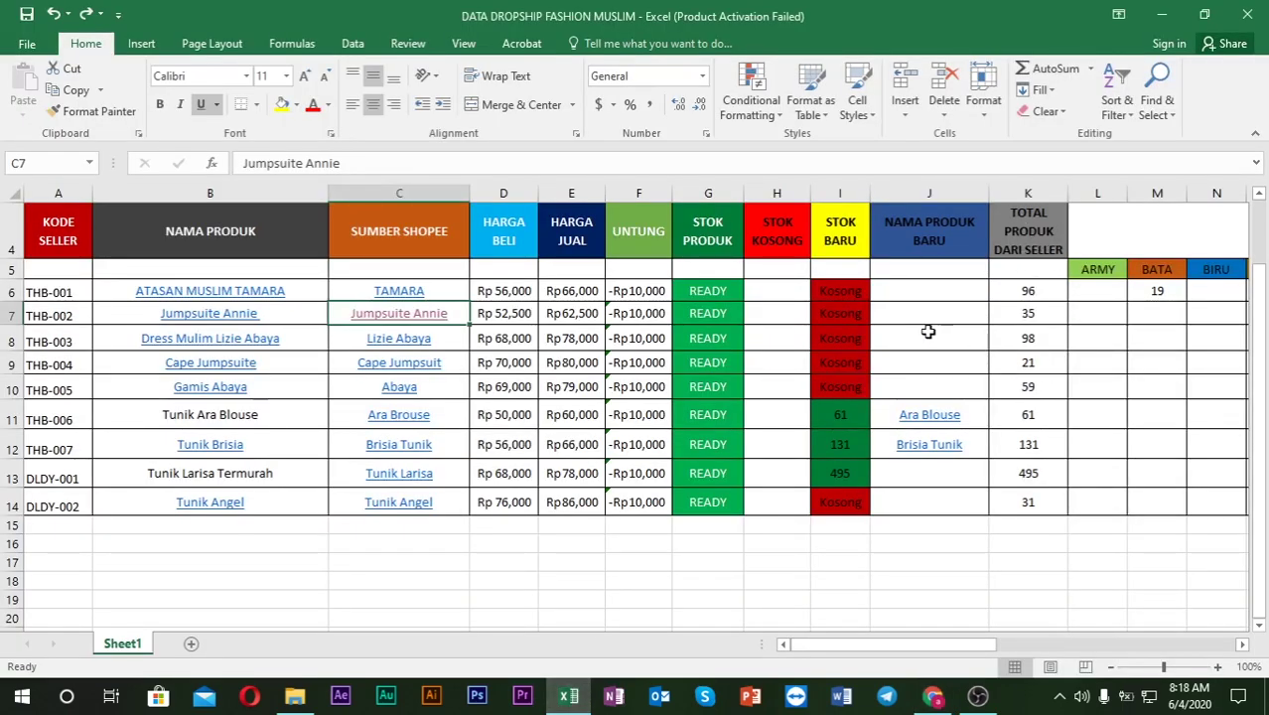
{"action": "left_click", "coordinate": [1027, 314]}
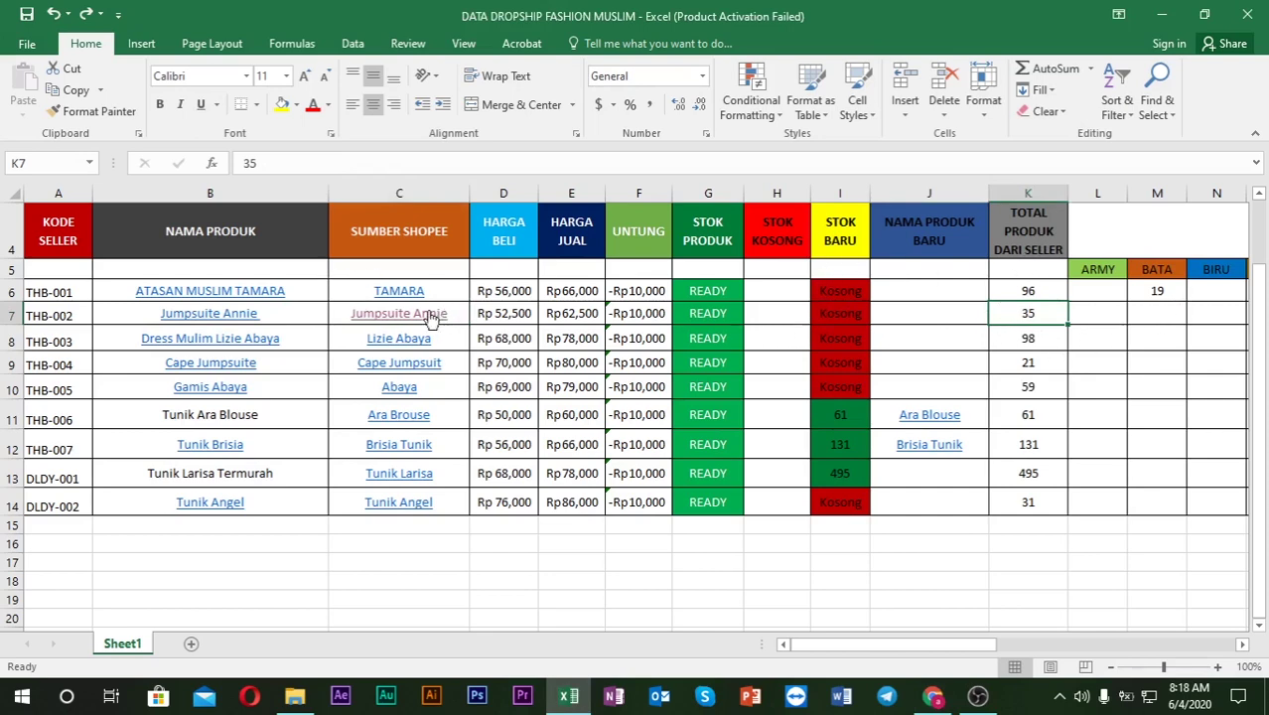
Step: Examine the colour columns from ARMY to MOCCA along the row of product THB-002
{"action": "key", "text": "Right"}
{"action": "key", "text": "Right"}
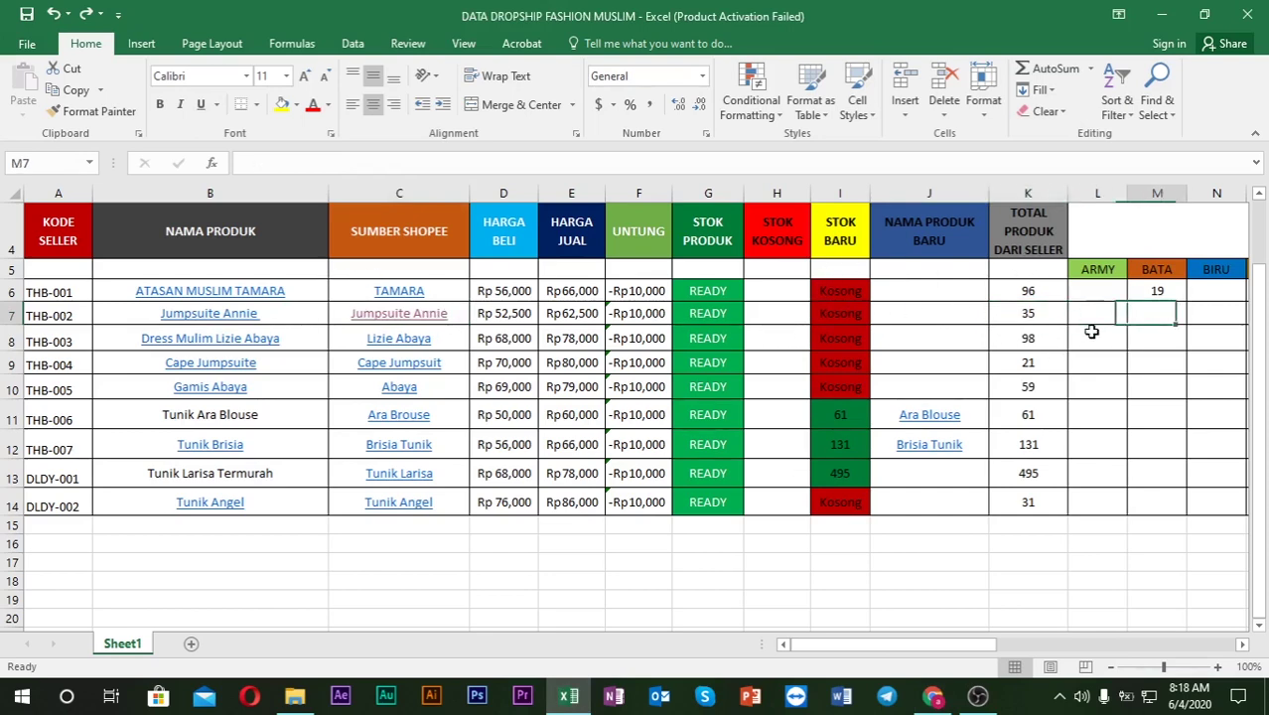
{"action": "key", "text": "Right"}
{"action": "key", "text": "Right"}
{"action": "key", "text": "Right"}
{"action": "key", "text": "Right"}
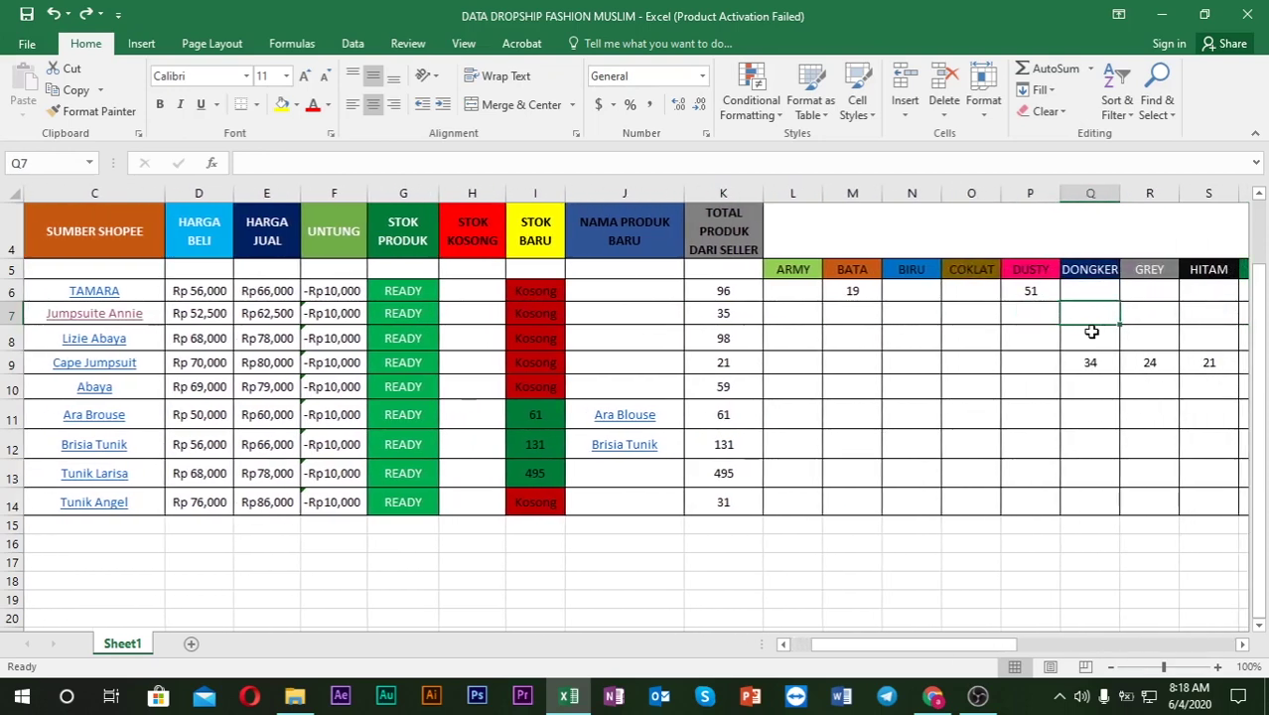
{"action": "key", "text": "Right"}
{"action": "key", "text": "Right"}
{"action": "key", "text": "Right"}
{"action": "key", "text": "Right"}
{"action": "key", "text": "Right"}
{"action": "key", "text": "Right"}
{"action": "key", "text": "Right"}
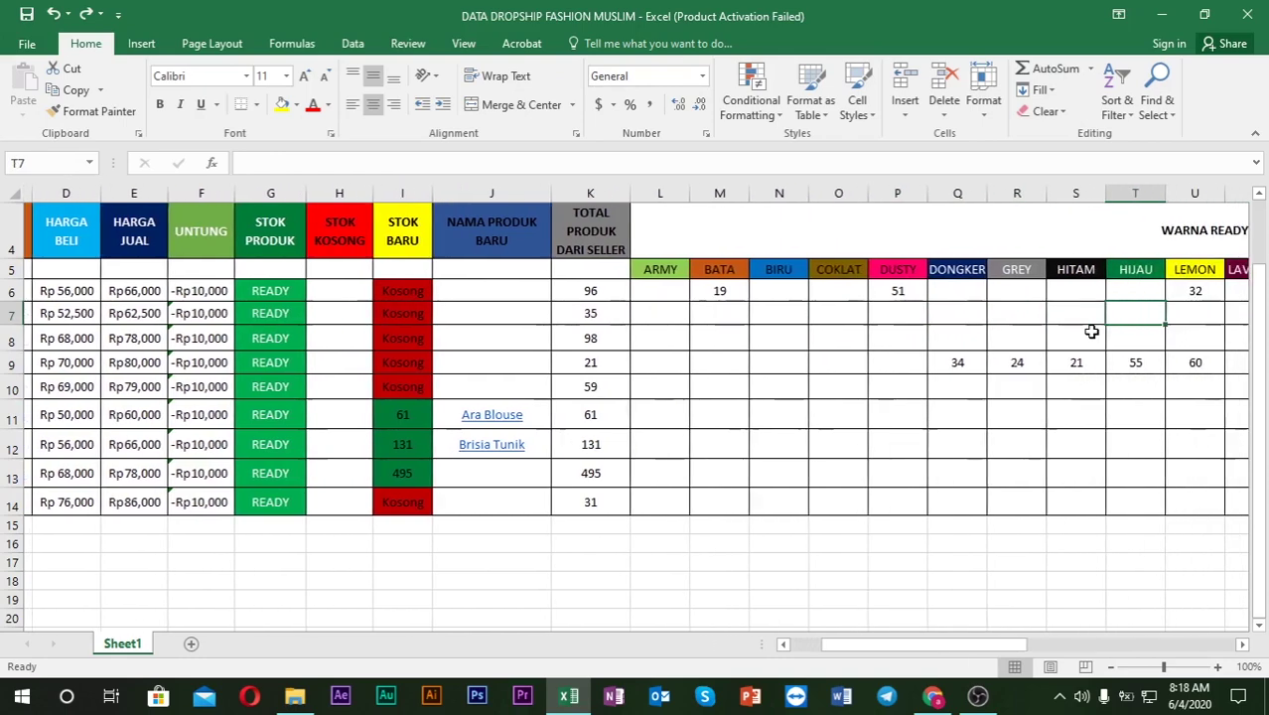
{"action": "key", "text": "Right"}
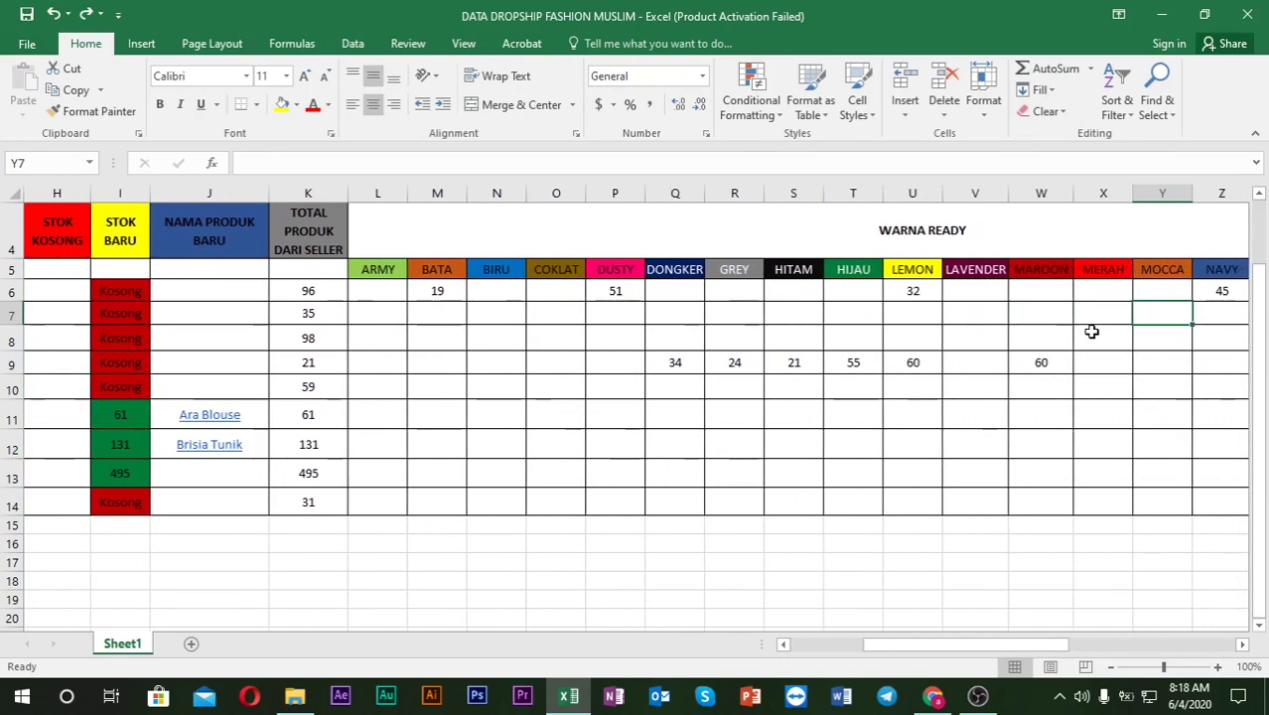
{"action": "key", "text": "Left"}
{"action": "key", "text": "Left"}
{"action": "key", "text": "Left"}
{"action": "key", "text": "Left"}
{"action": "key", "text": "Left"}
{"action": "key", "text": "Left"}
{"action": "key", "text": "Left"}
{"action": "key", "text": "Left"}
{"action": "key", "text": "Left"}
{"action": "key", "text": "Left"}
{"action": "key", "text": "Left"}
{"action": "key", "text": "Left"}
{"action": "key", "text": "Left"}
{"action": "key", "text": "Left"}
{"action": "key", "text": "Left"}
{"action": "key", "text": "Left"}
{"action": "key", "text": "Left"}
{"action": "key", "text": "Left"}
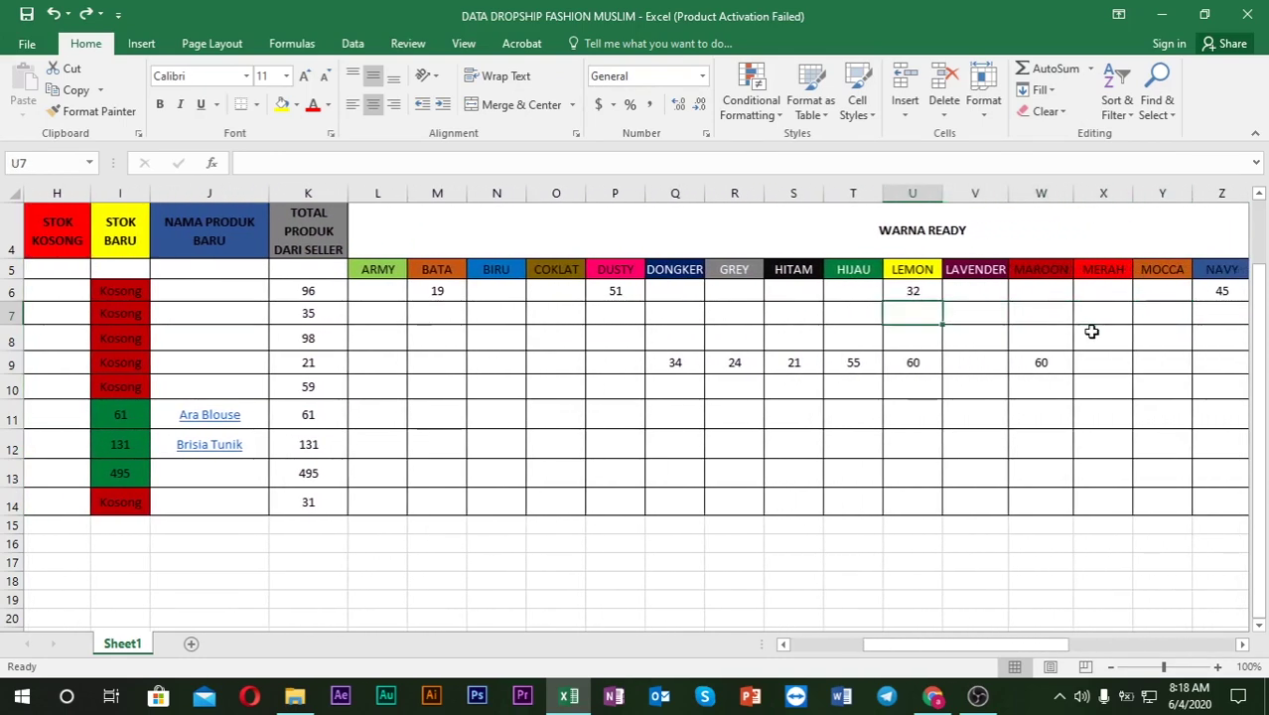
{"action": "key", "text": "Left"}
{"action": "key", "text": "Right"}
{"action": "key", "text": "Right"}
{"action": "key", "text": "Right"}
{"action": "key", "text": "Right"}
{"action": "key", "text": "Right"}
{"action": "key", "text": "Right"}
{"action": "key", "text": "Right"}
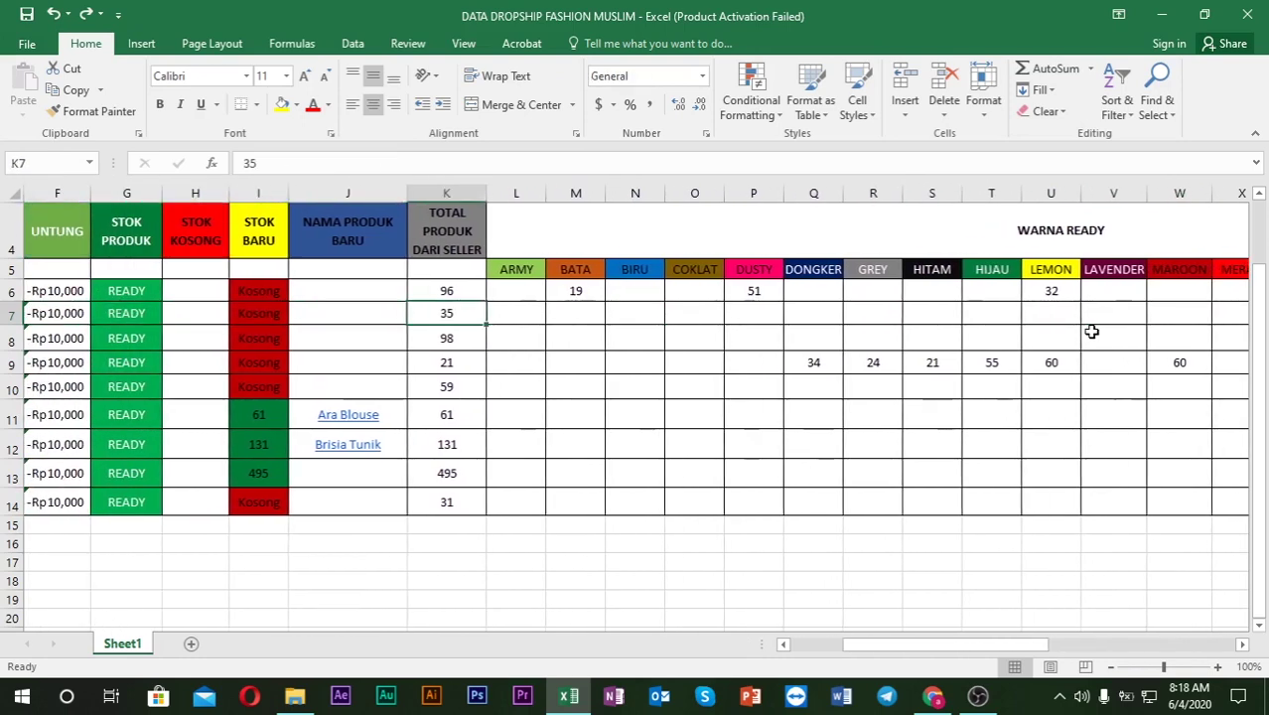
Step: Examine the WARNA READY heading and the stock quantities per colour listed beneath it
{"action": "left_click", "coordinate": [773, 242]}
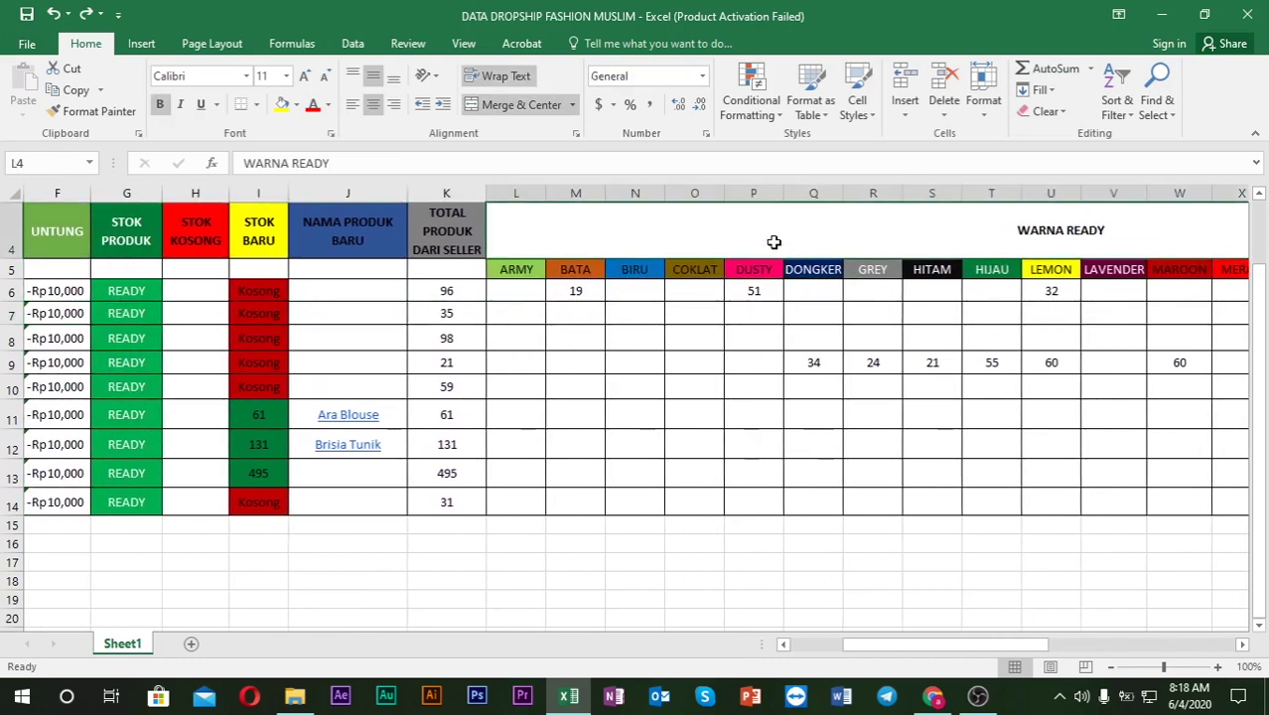
{"action": "key", "text": "Down"}
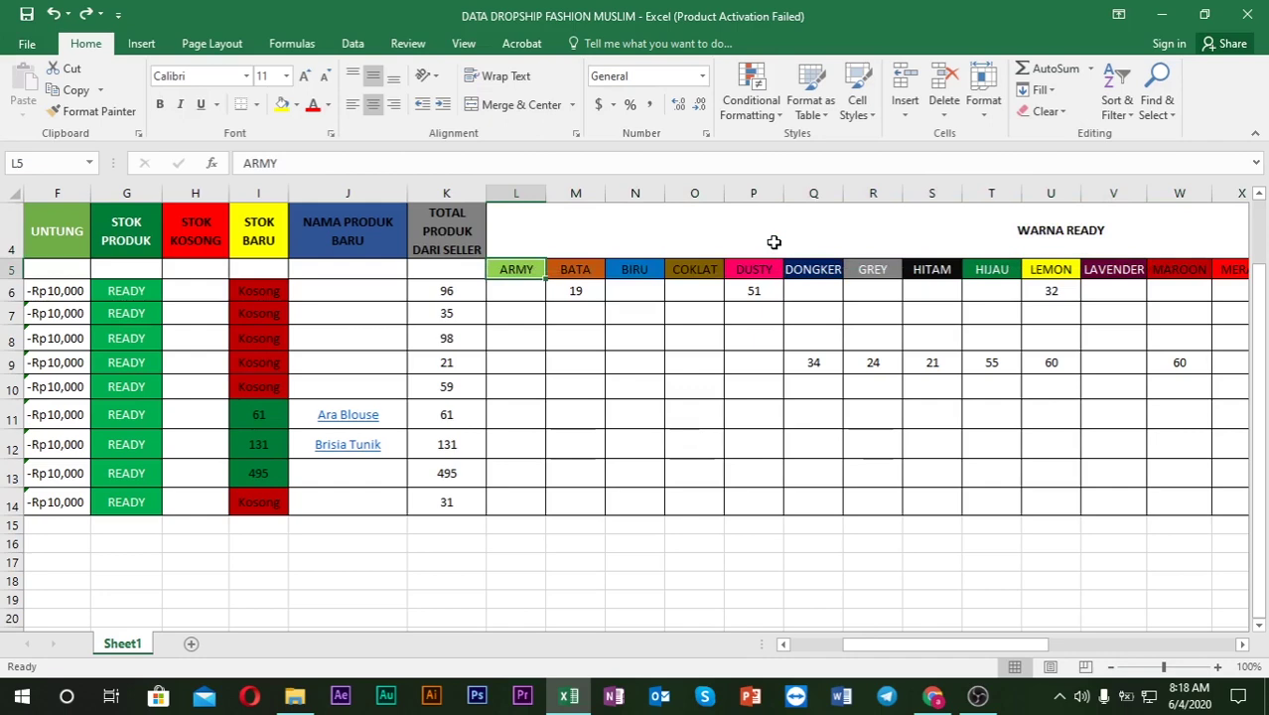
{"action": "left_click", "coordinate": [765, 240]}
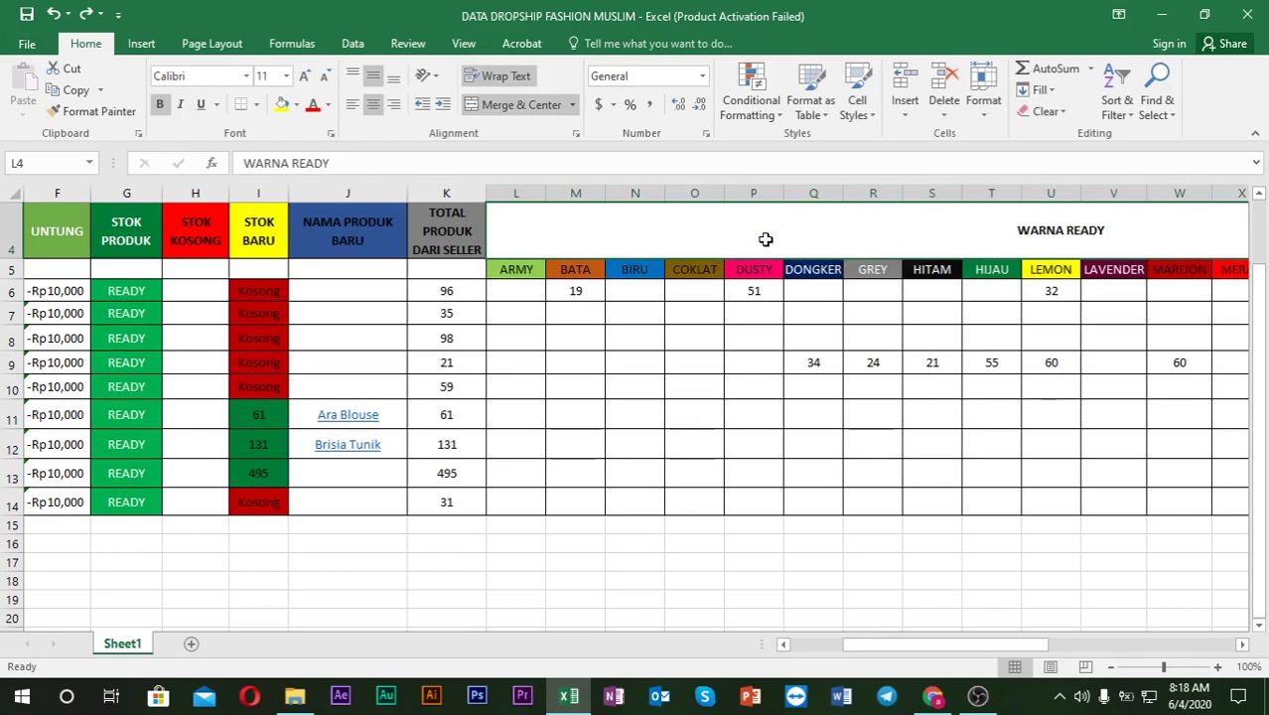
{"action": "scroll", "coordinate": [766, 239], "scroll_direction": "up", "scroll_amount": 1}
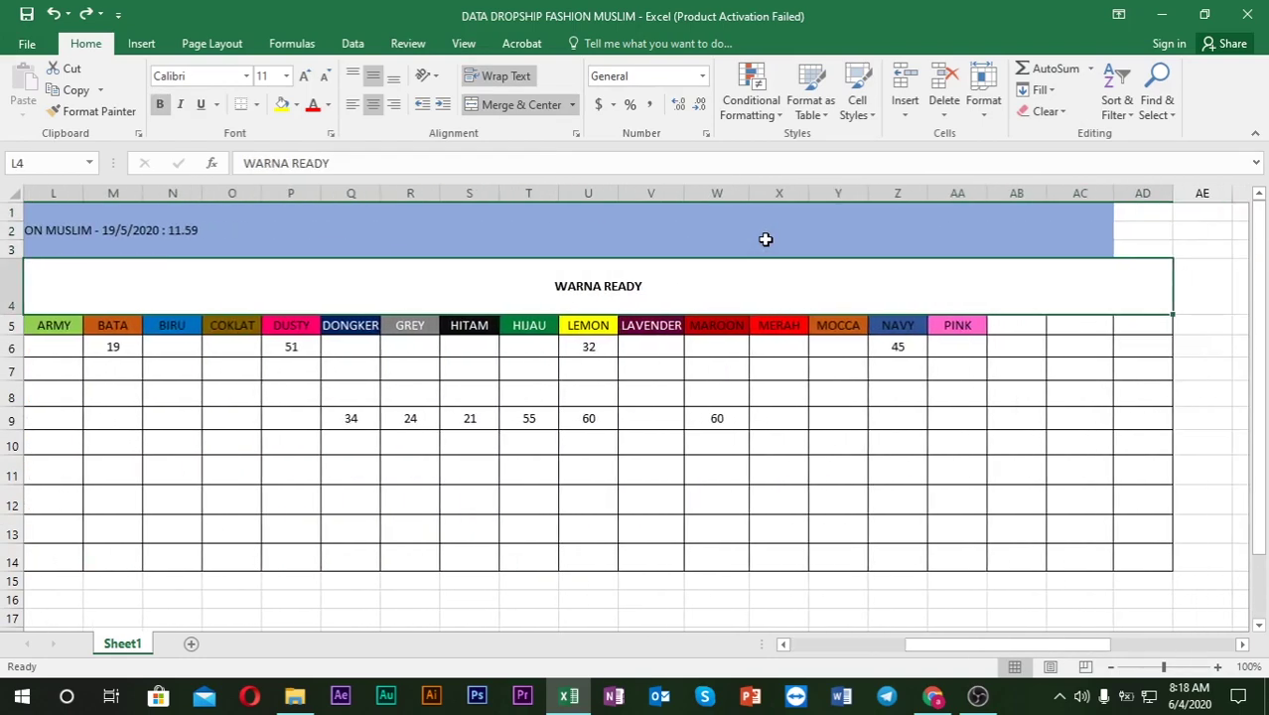
{"action": "key", "text": "Down"}
{"action": "key", "text": "Down"}
{"action": "key", "text": "Down"}
{"action": "key", "text": "Down"}
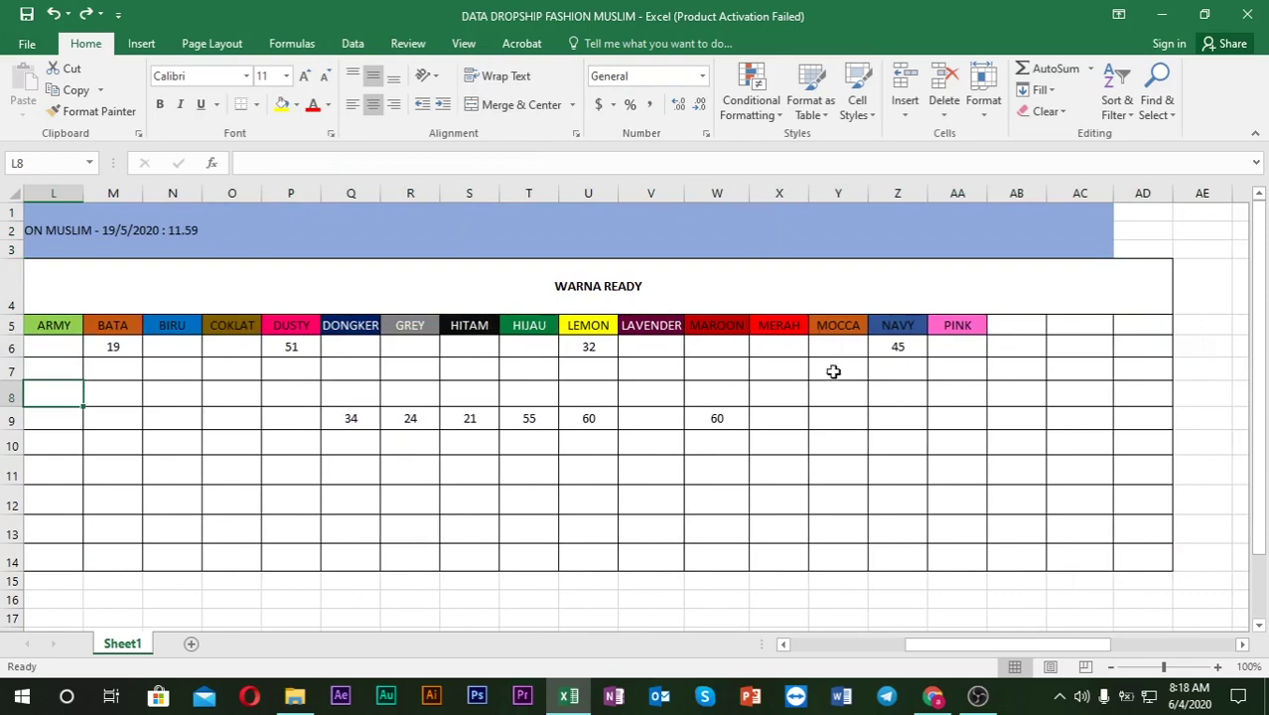
Step: Review the main product table from the seller code of THB-001 to the STOK KOSONG cell of THB-006
{"action": "left_click_drag", "start_coordinate": [920, 647], "coordinate": [810, 648]}
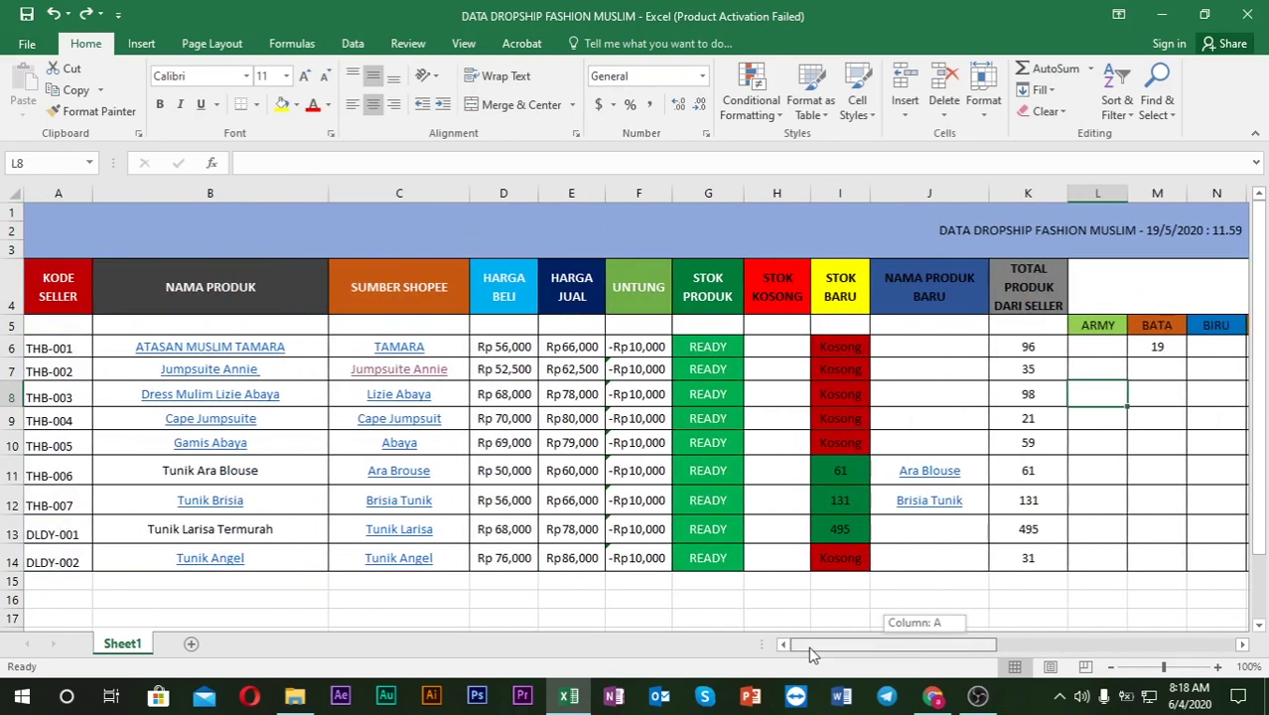
{"action": "left_click", "coordinate": [281, 246]}
{"action": "key", "text": "Down"}
{"action": "key", "text": "Down"}
{"action": "key", "text": "Down"}
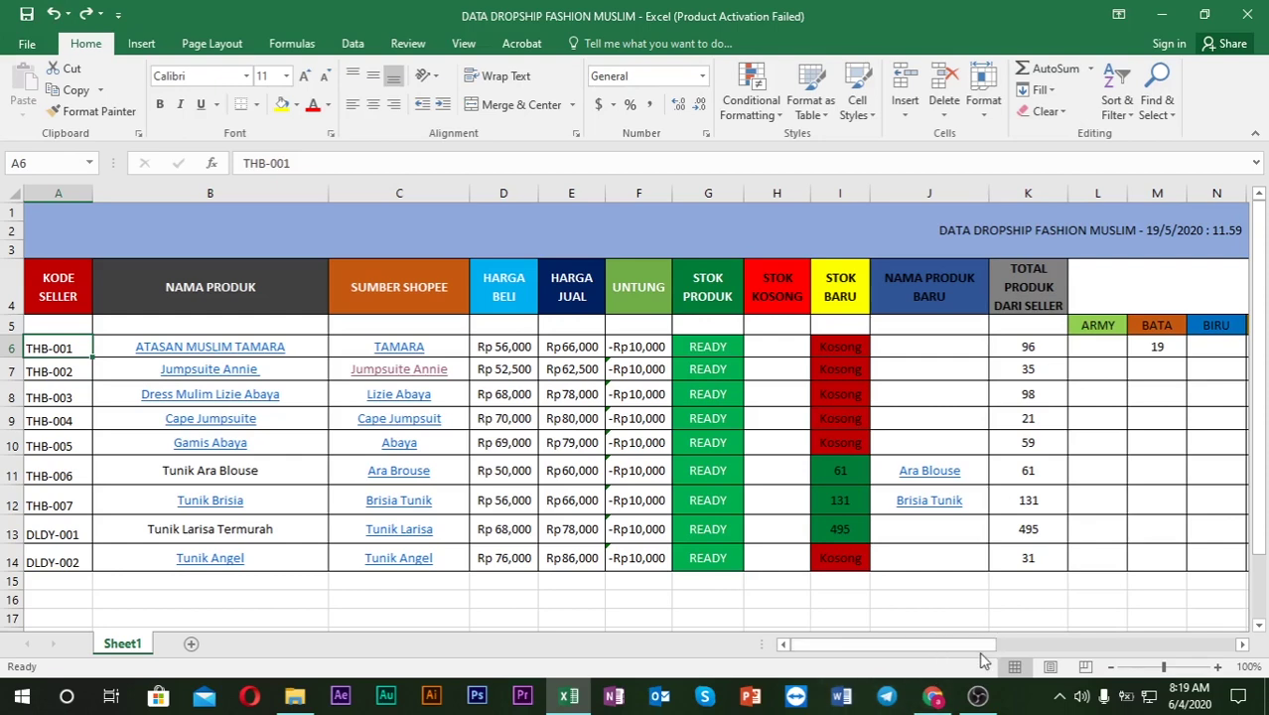
{"action": "left_click", "coordinate": [776, 471]}
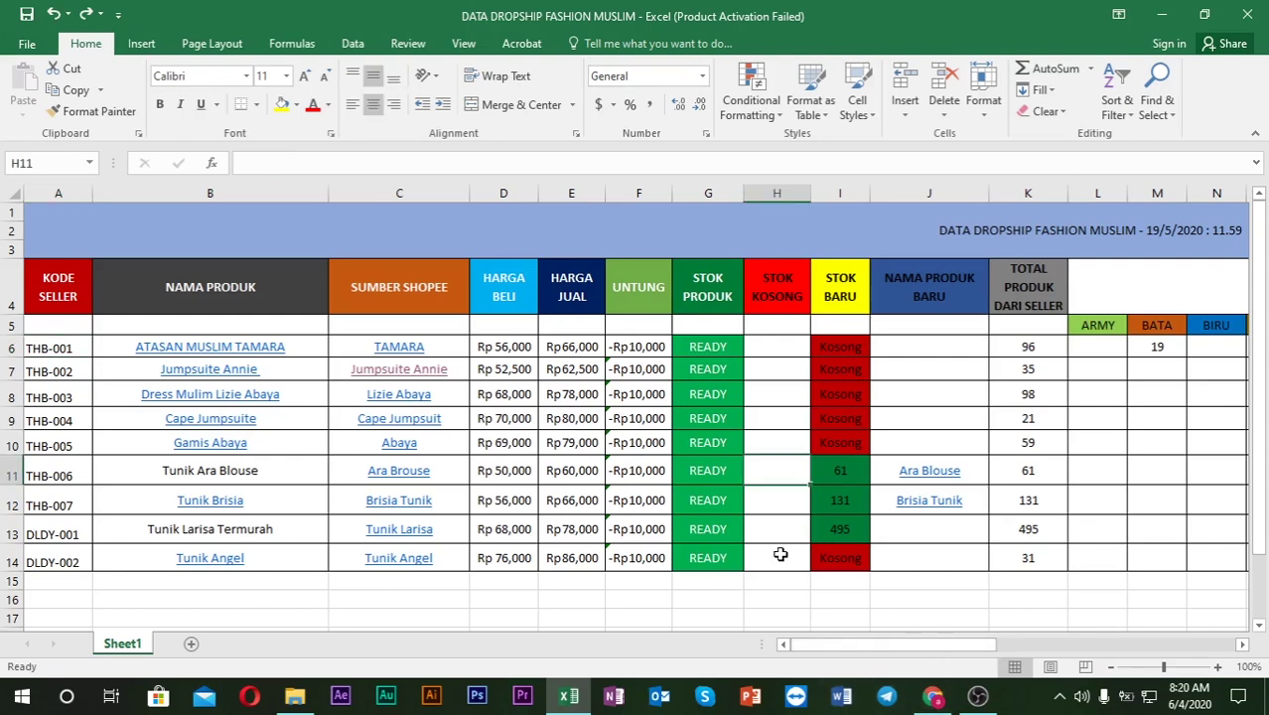